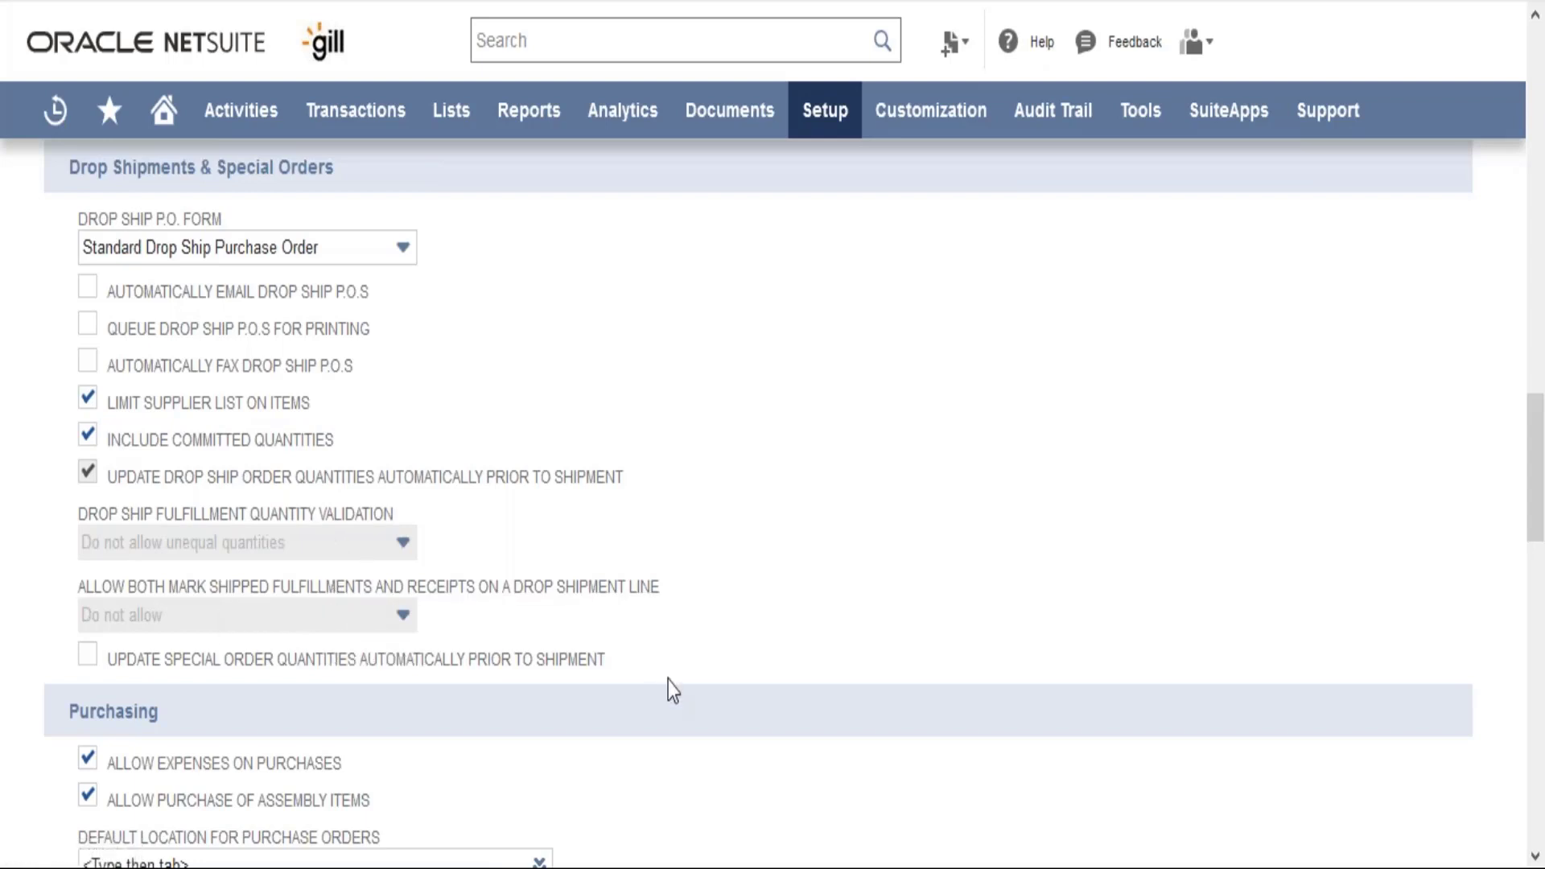
# Scroll down the Order Management tab past the drop ship settings to the Purchasing section
pyautogui.scroll(-6, 667, 681)
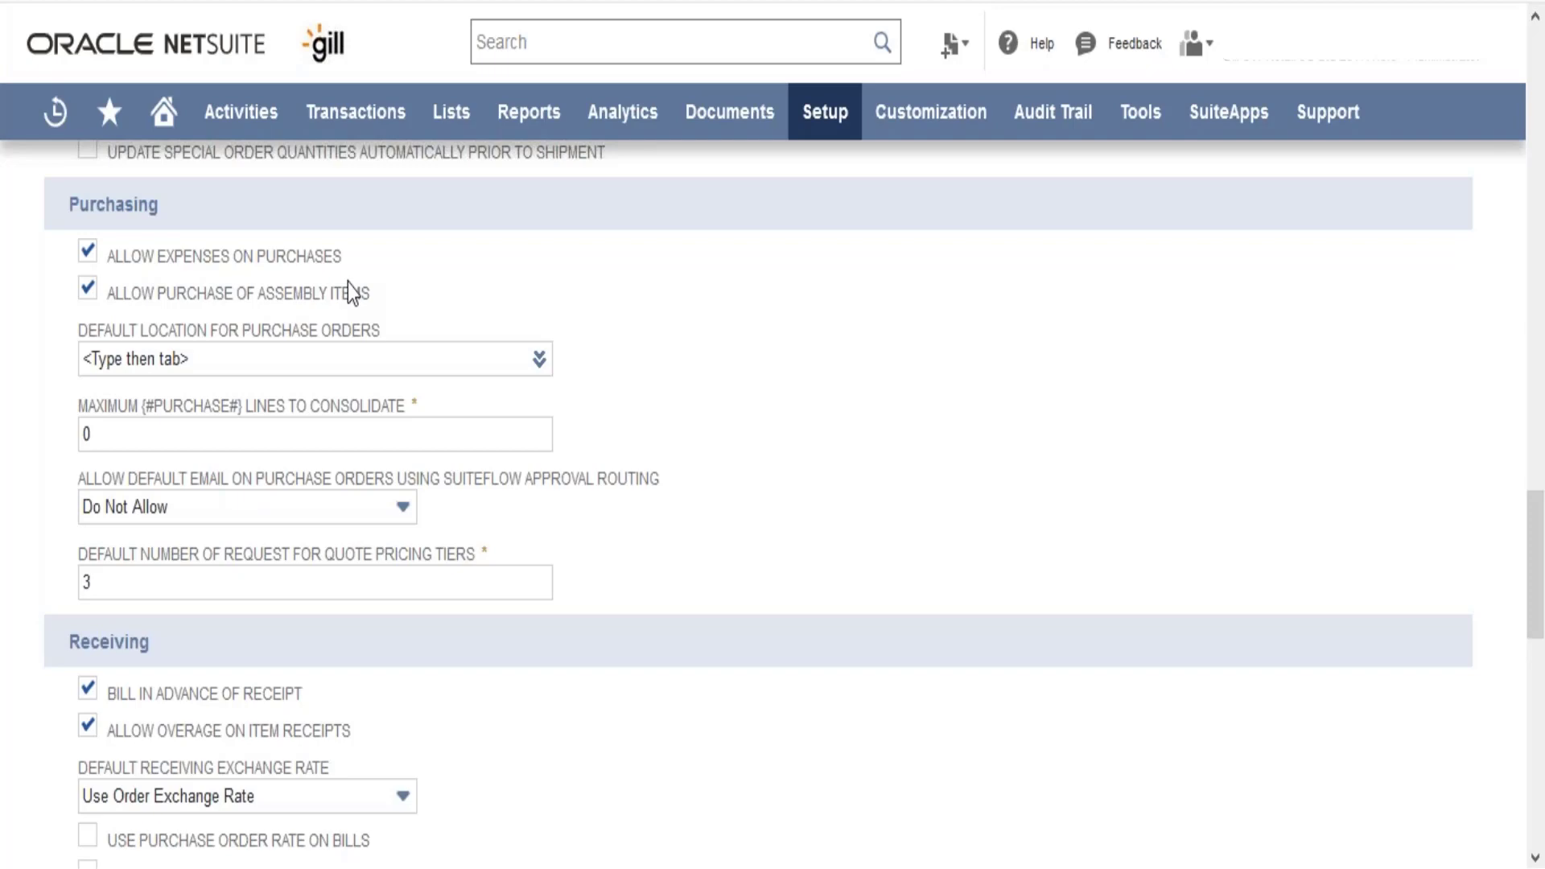
# Start a new purchase order via Transactions > Purchases > Enter Purchase Orders
pyautogui.moveTo(366, 114)
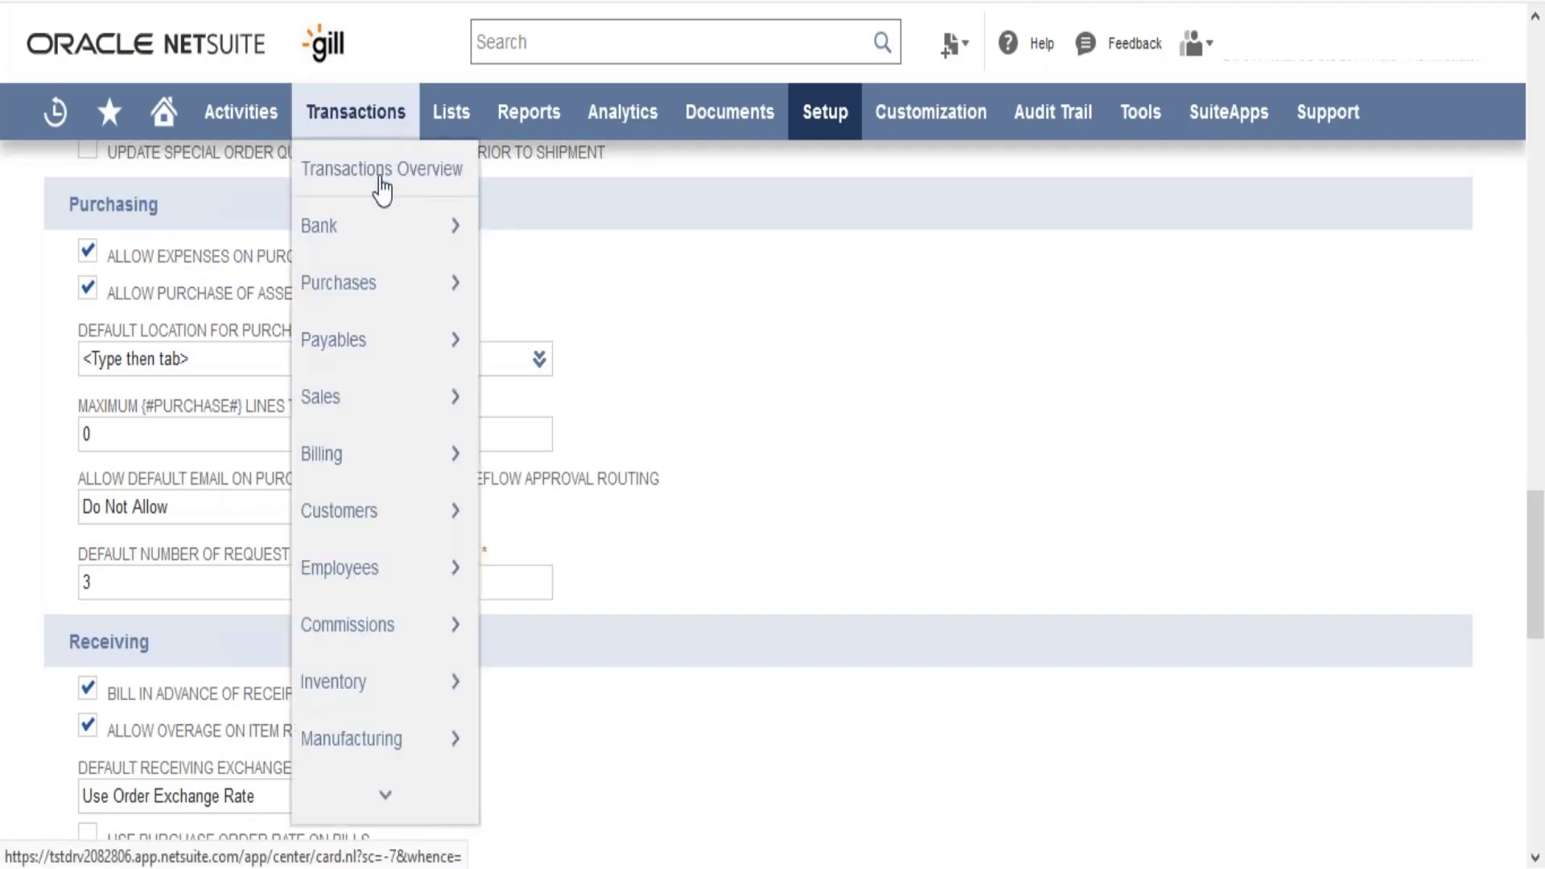
pyautogui.moveTo(390, 274)
pyautogui.moveTo(615, 234)
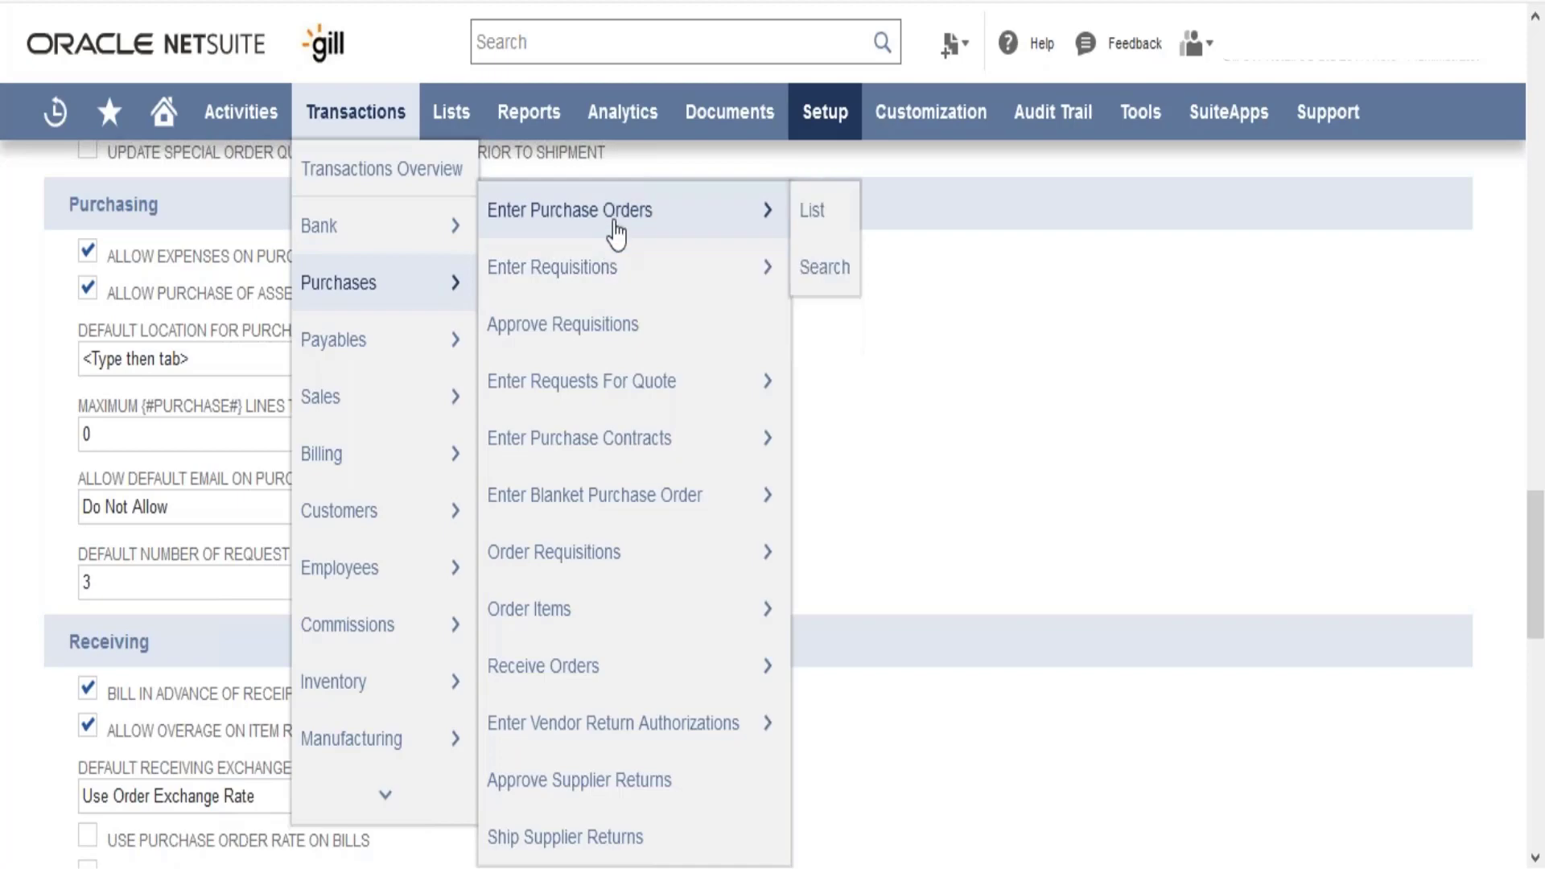
pyautogui.click(585, 212)
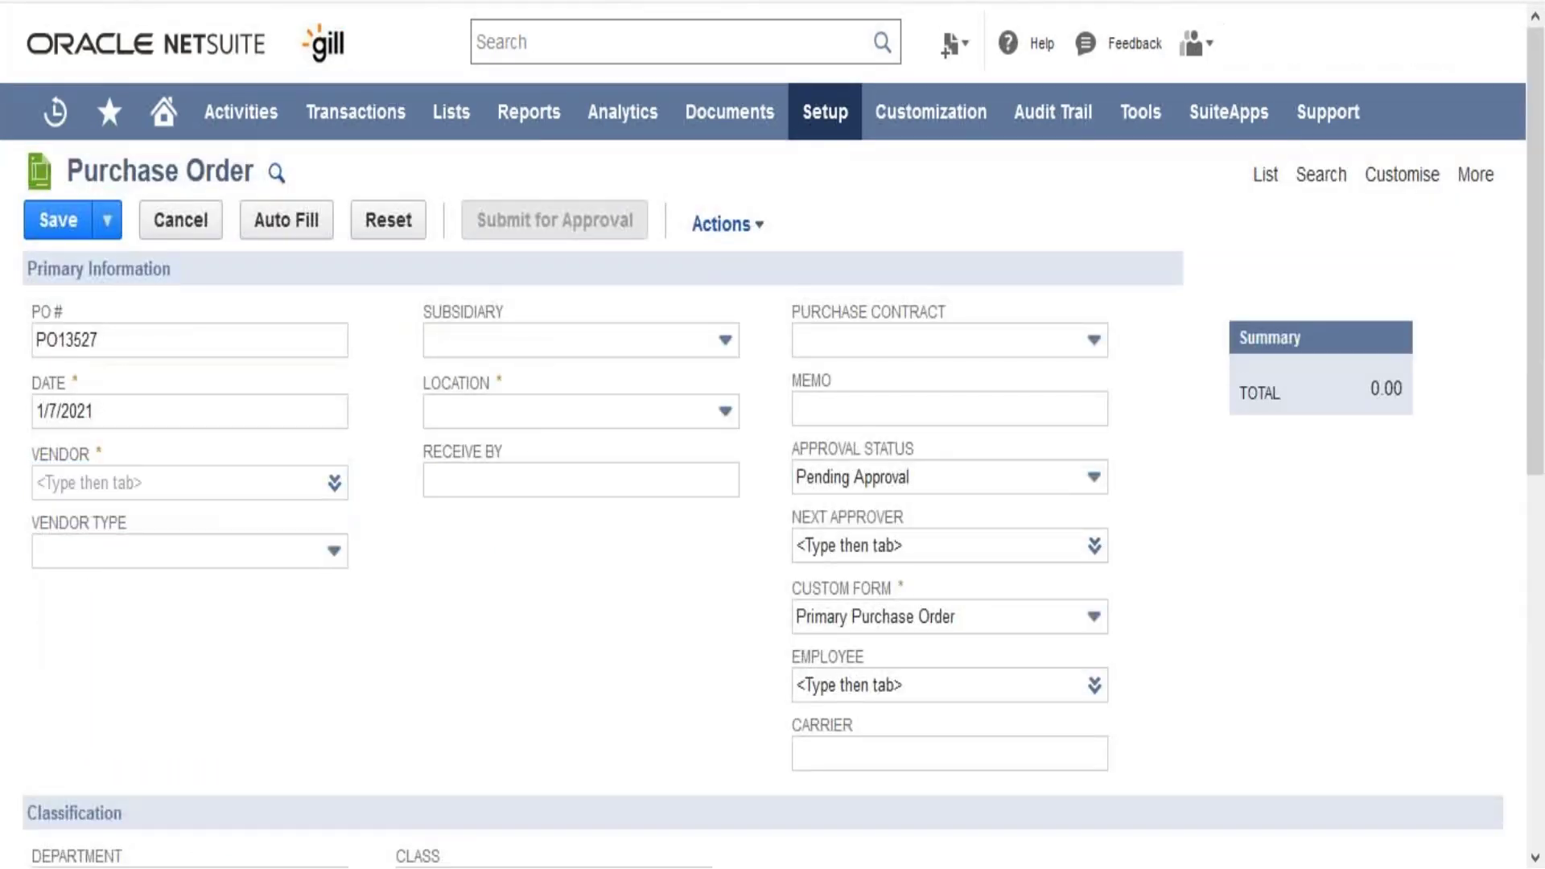
# Review the purchase order's Items lines, then its Expenses lines, in the sublist
pyautogui.scroll(-1, 773, 499)
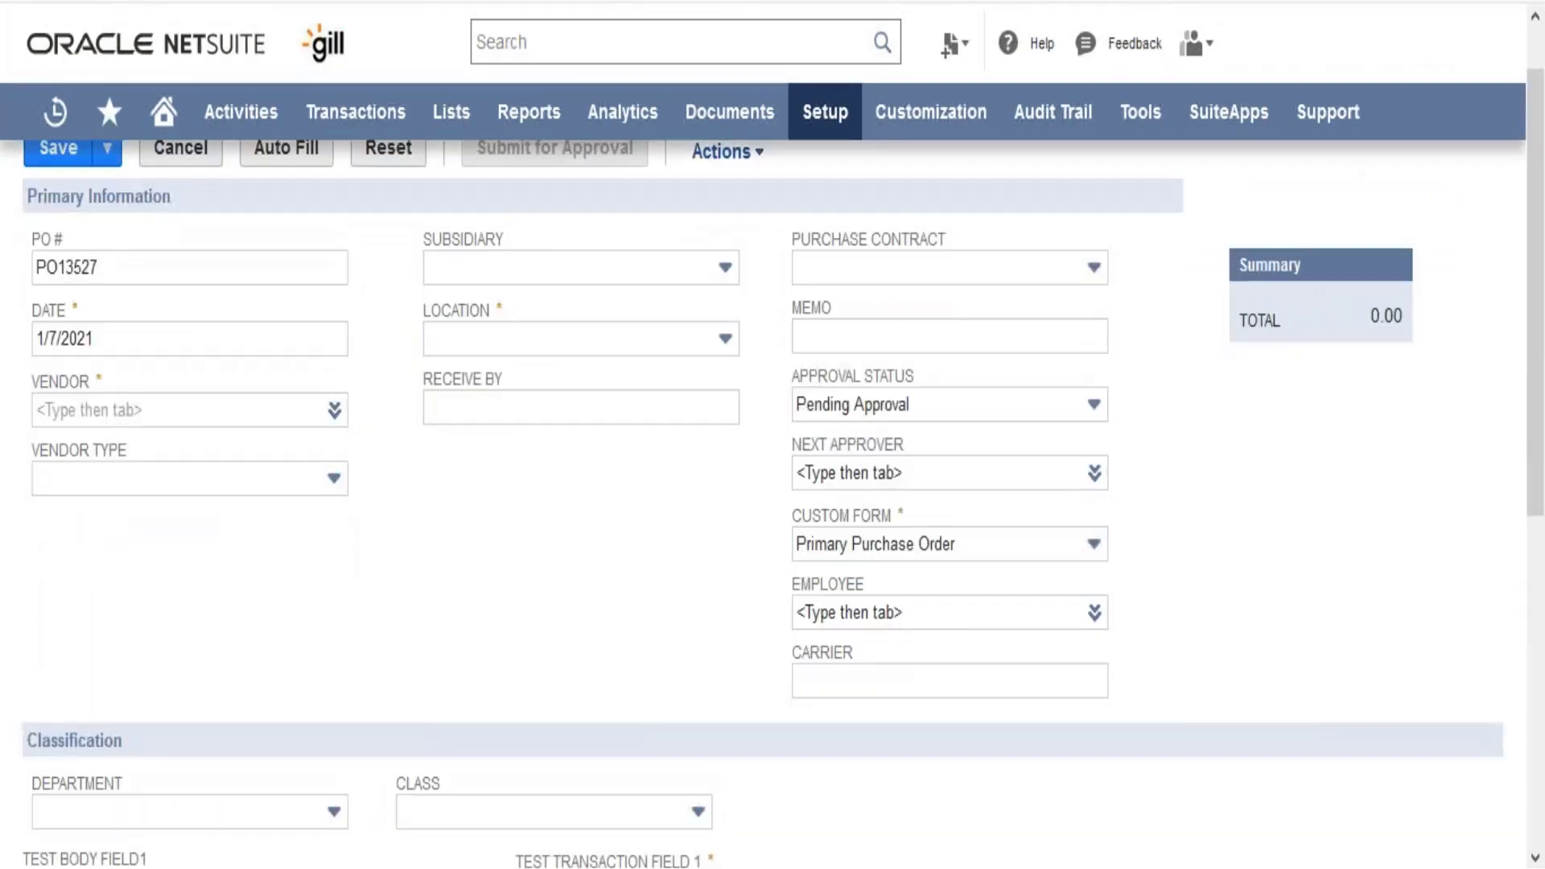
pyautogui.scroll(-8, 773, 499)
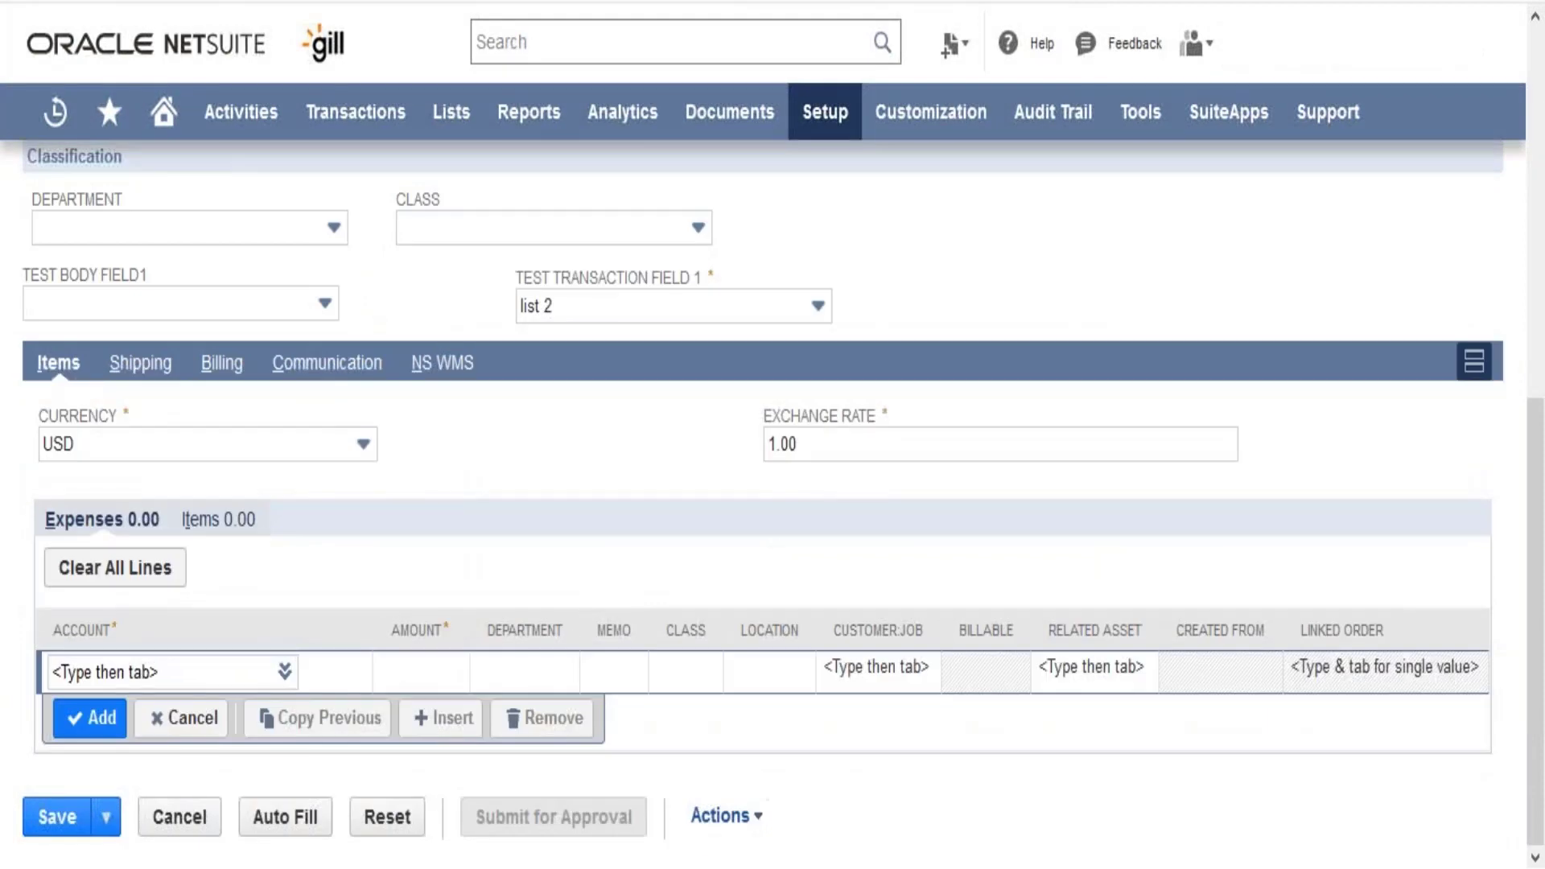
pyautogui.click(208, 523)
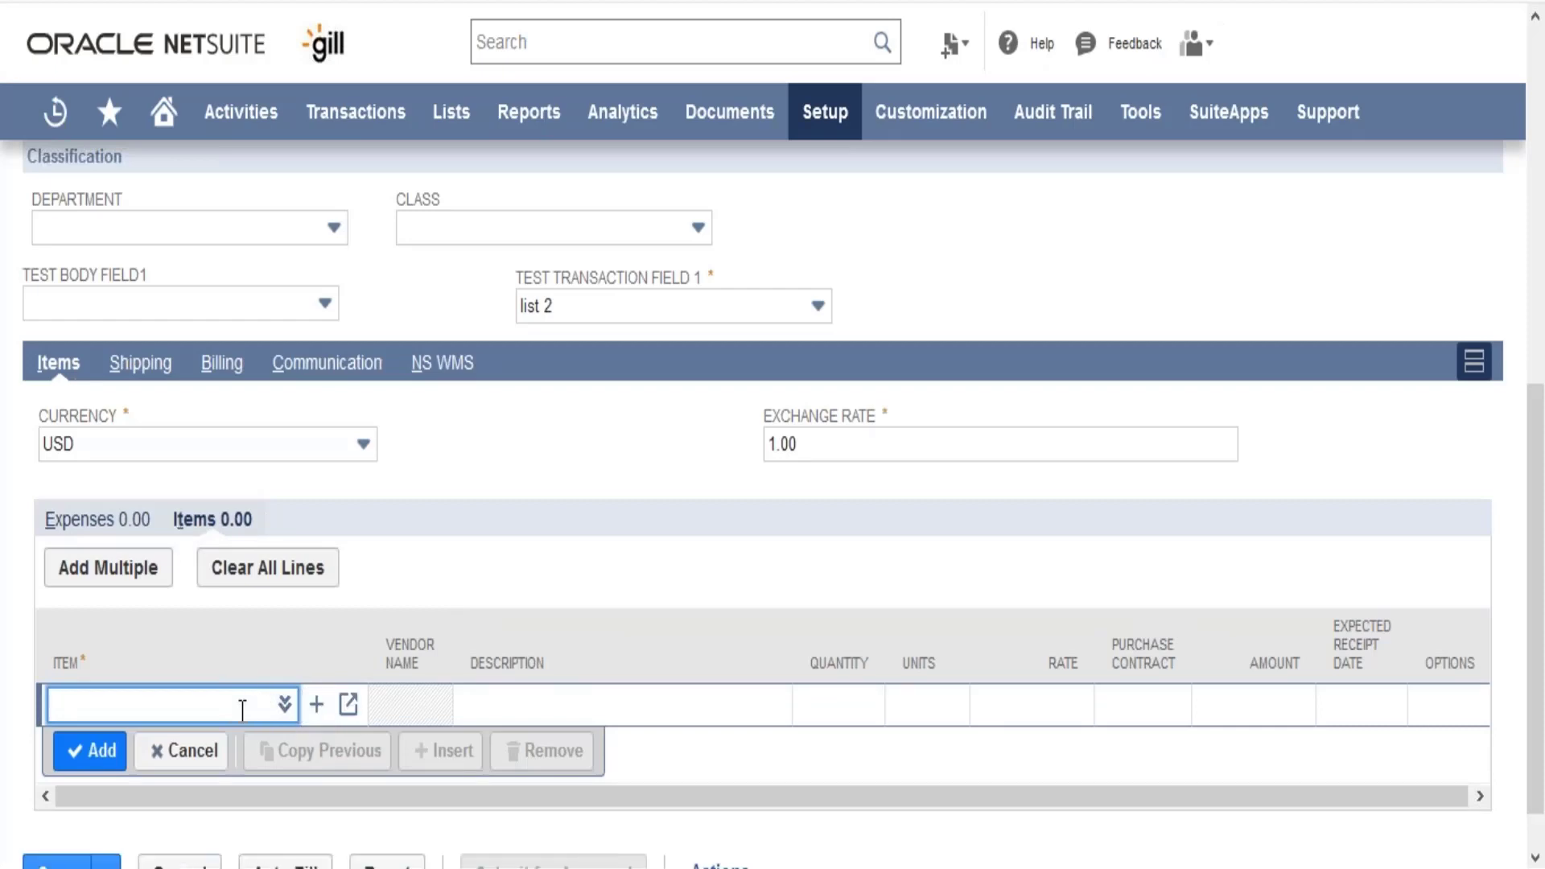
pyautogui.click(97, 523)
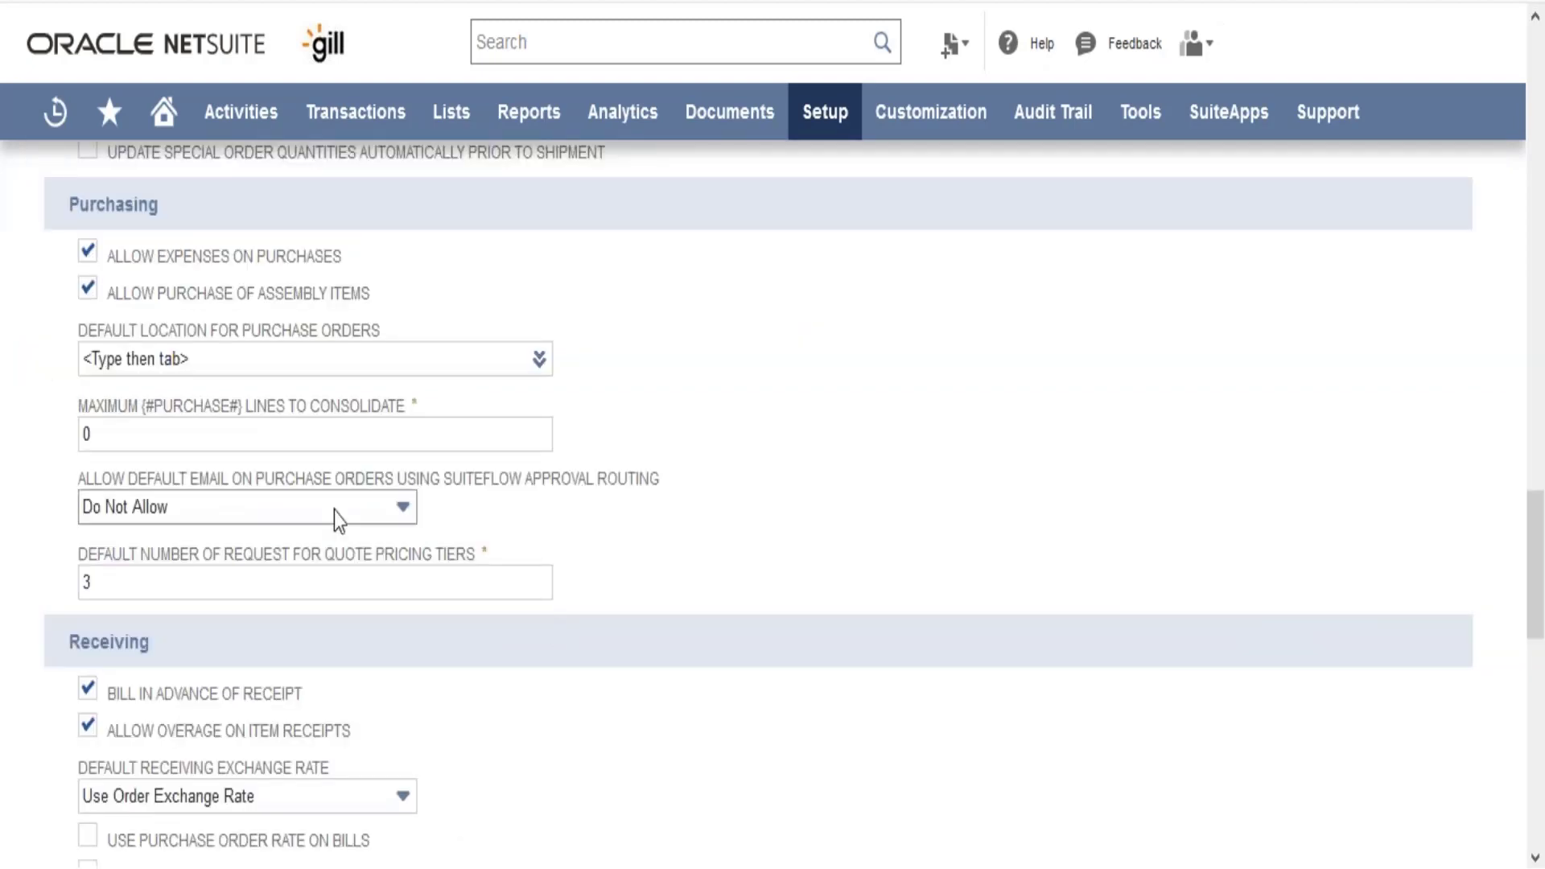
pyautogui.click(297, 439)
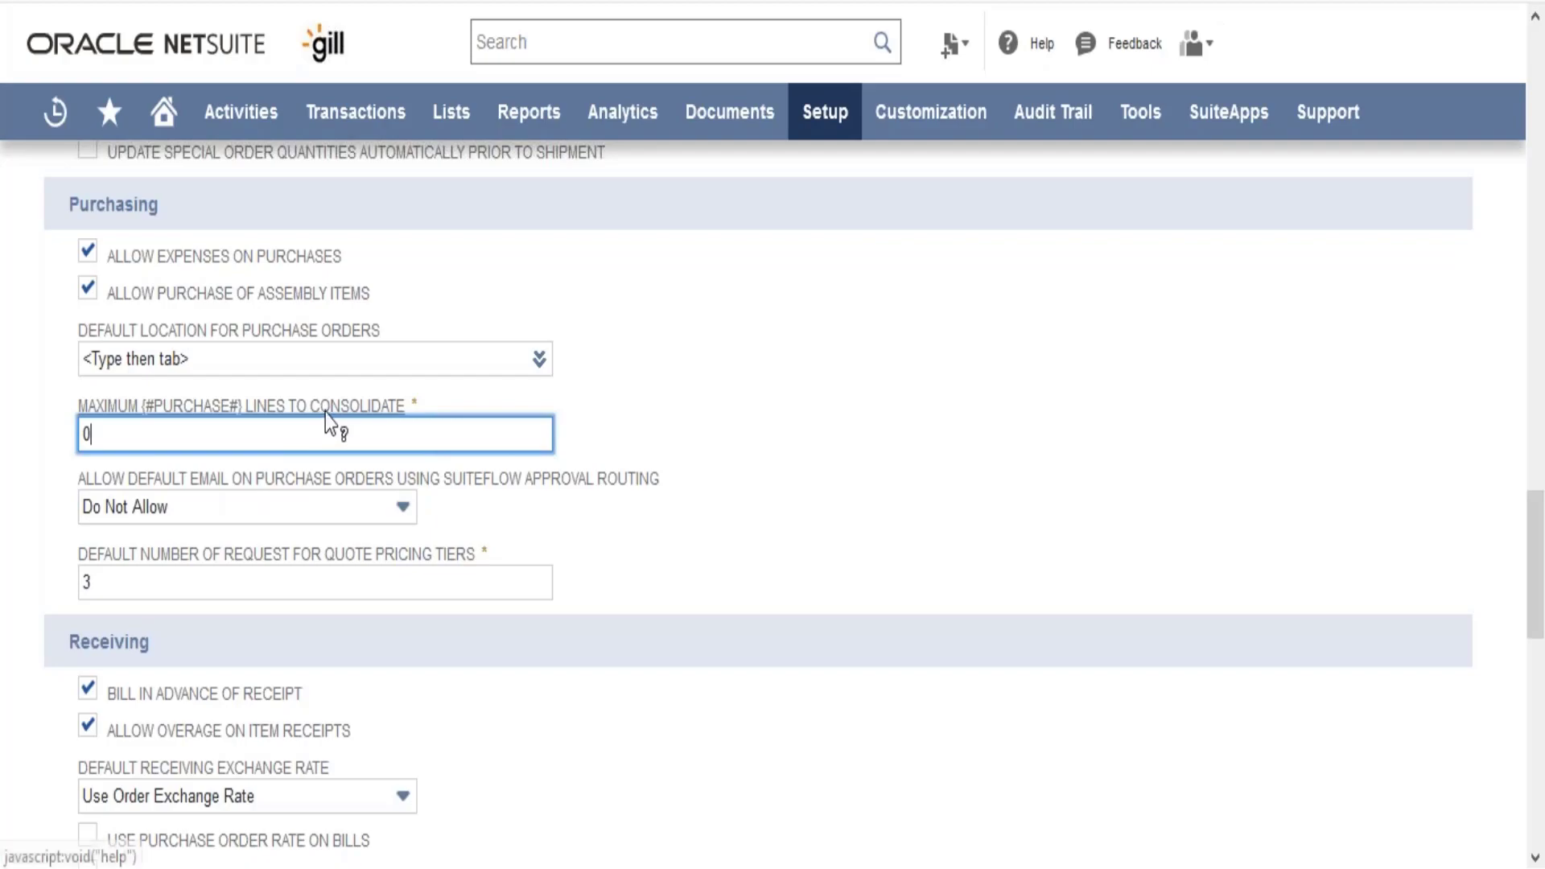
pyautogui.click(325, 410)
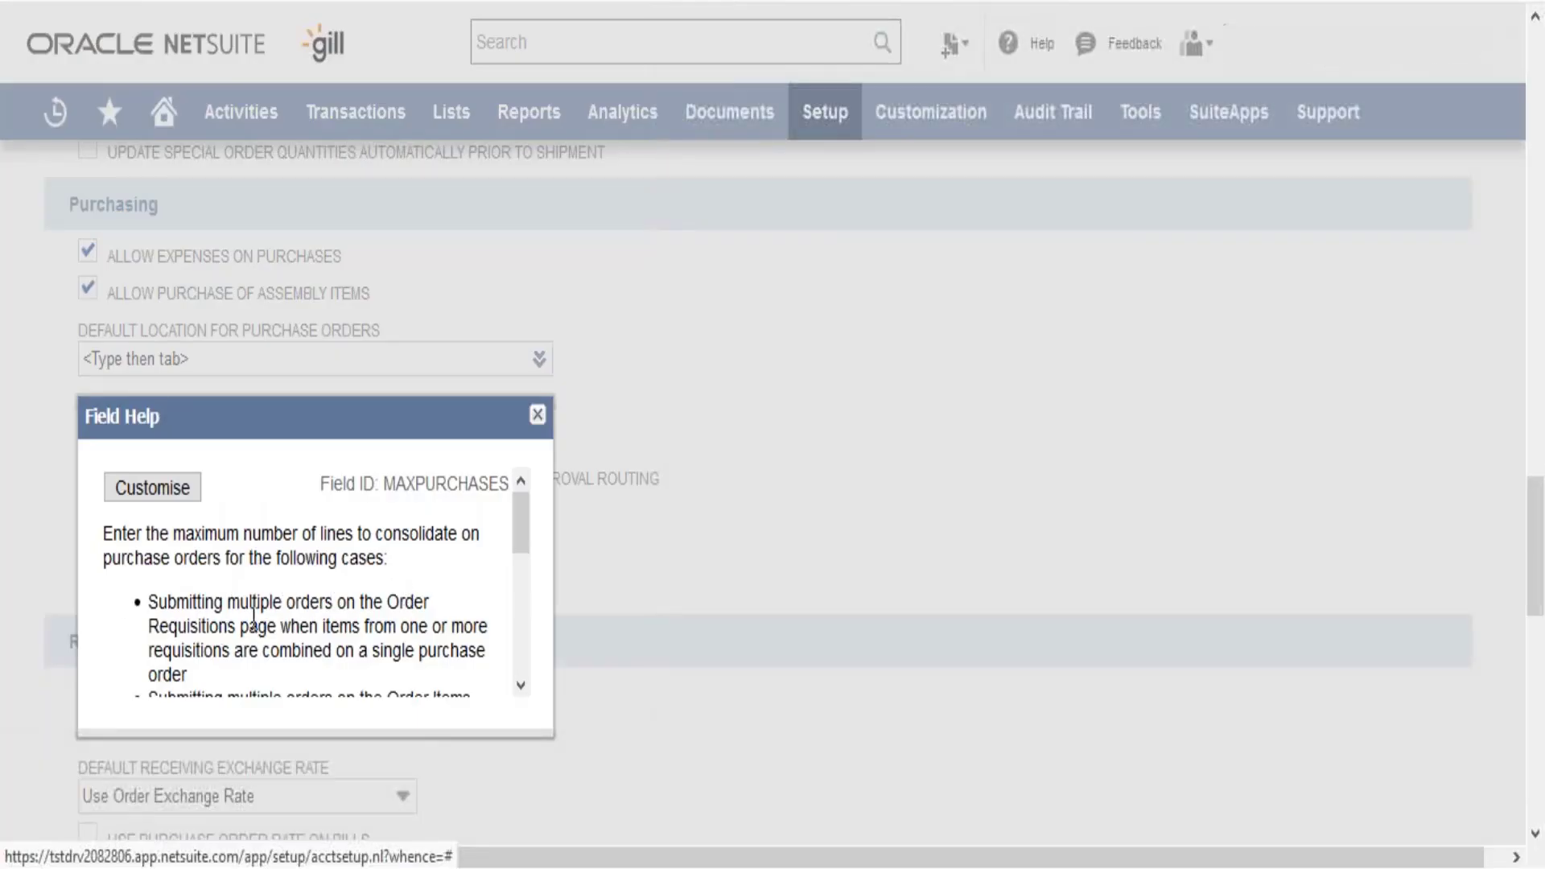
pyautogui.scroll(-3, 527, 655)
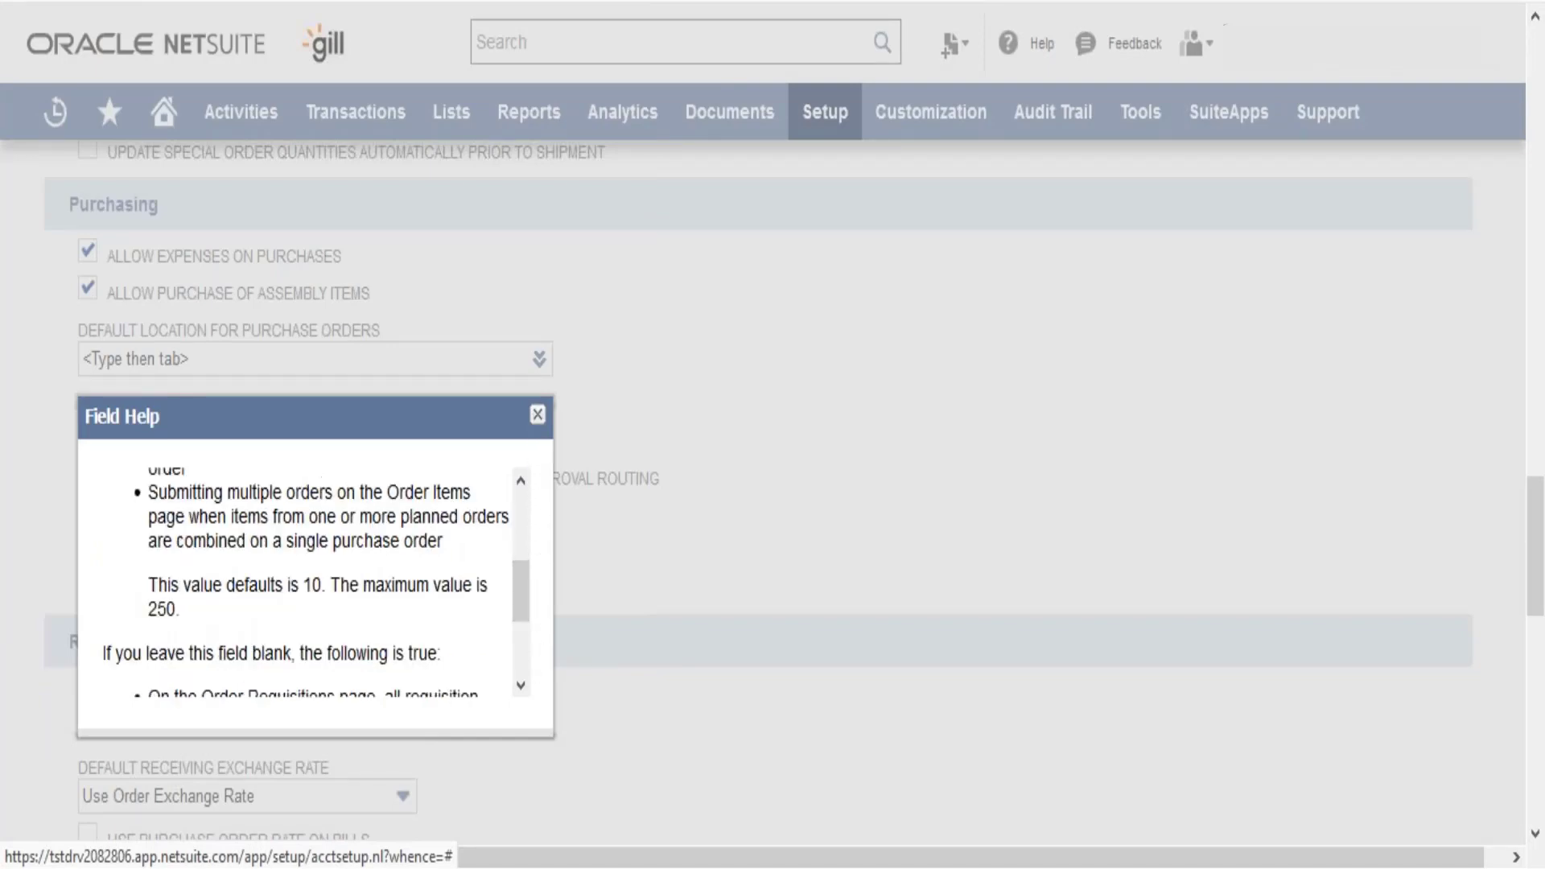
pyautogui.click(537, 414)
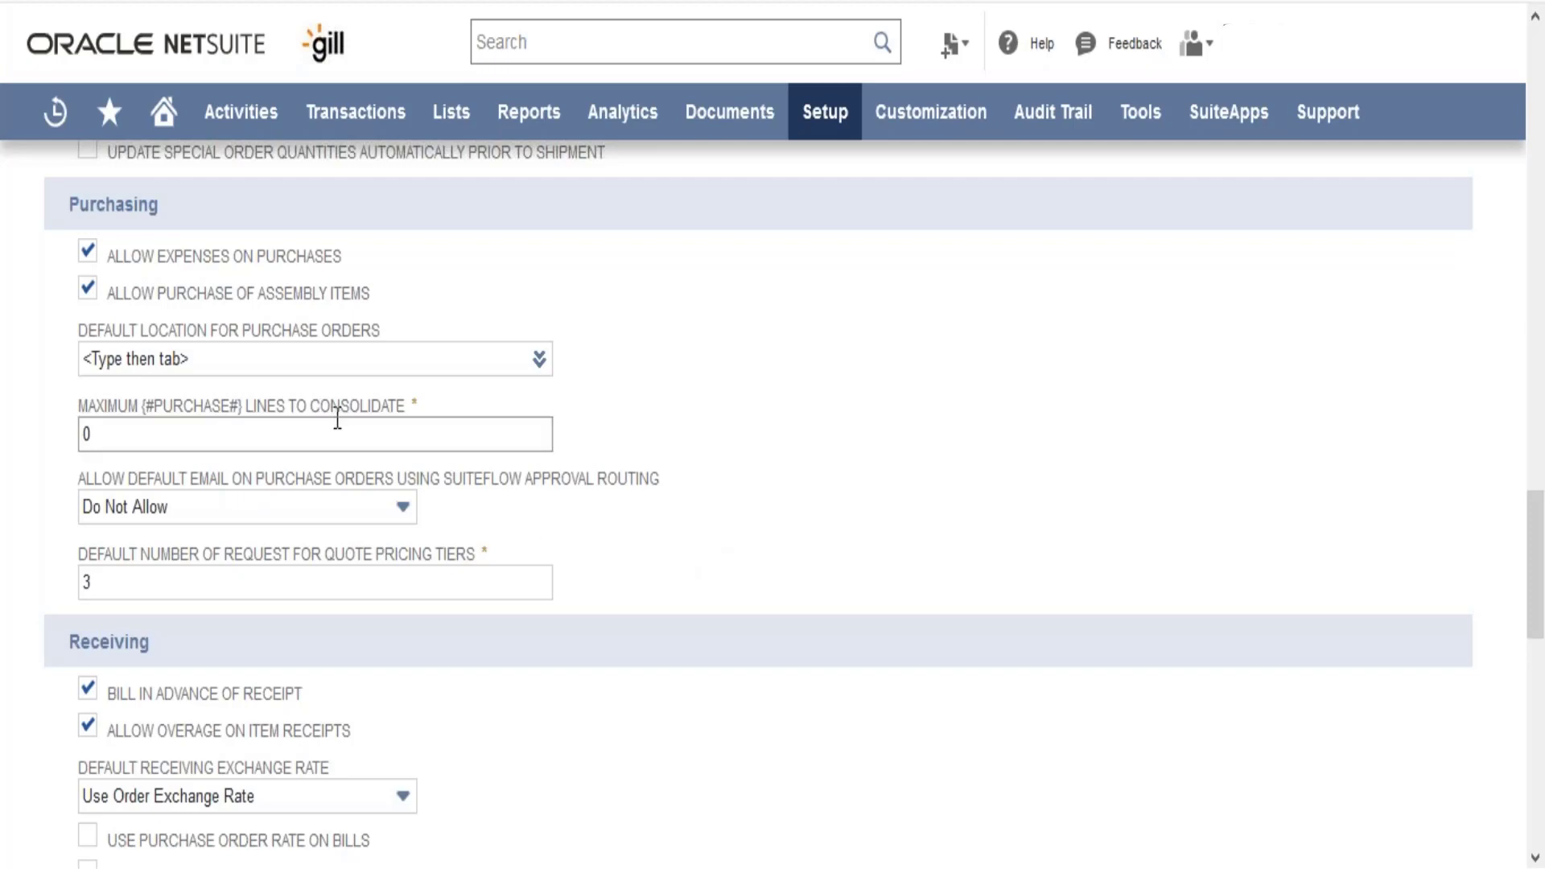
pyautogui.click(277, 503)
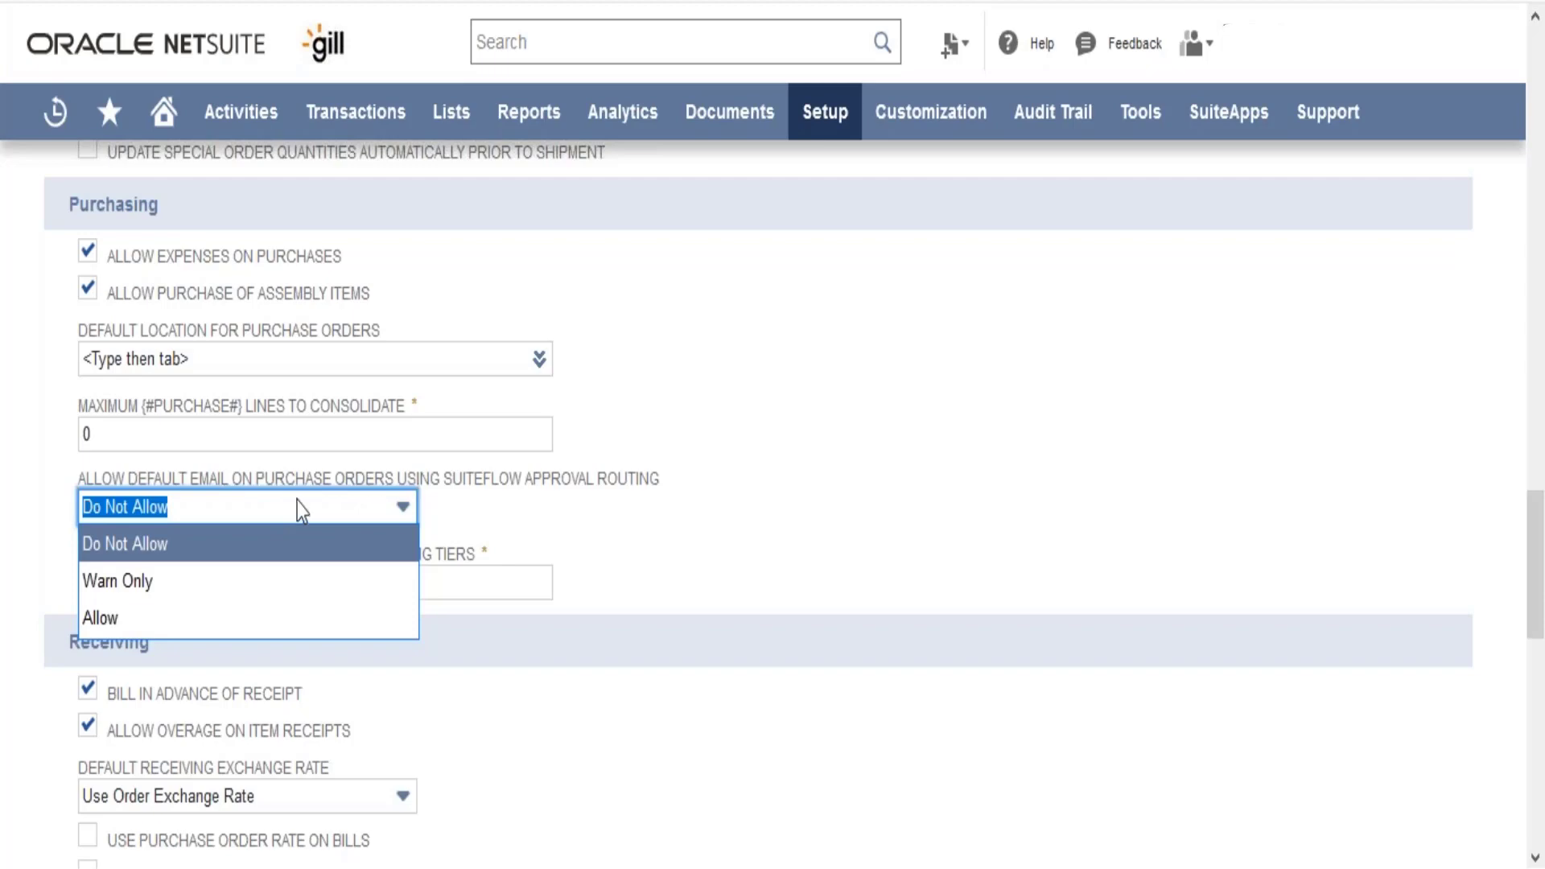
pyautogui.click(519, 505)
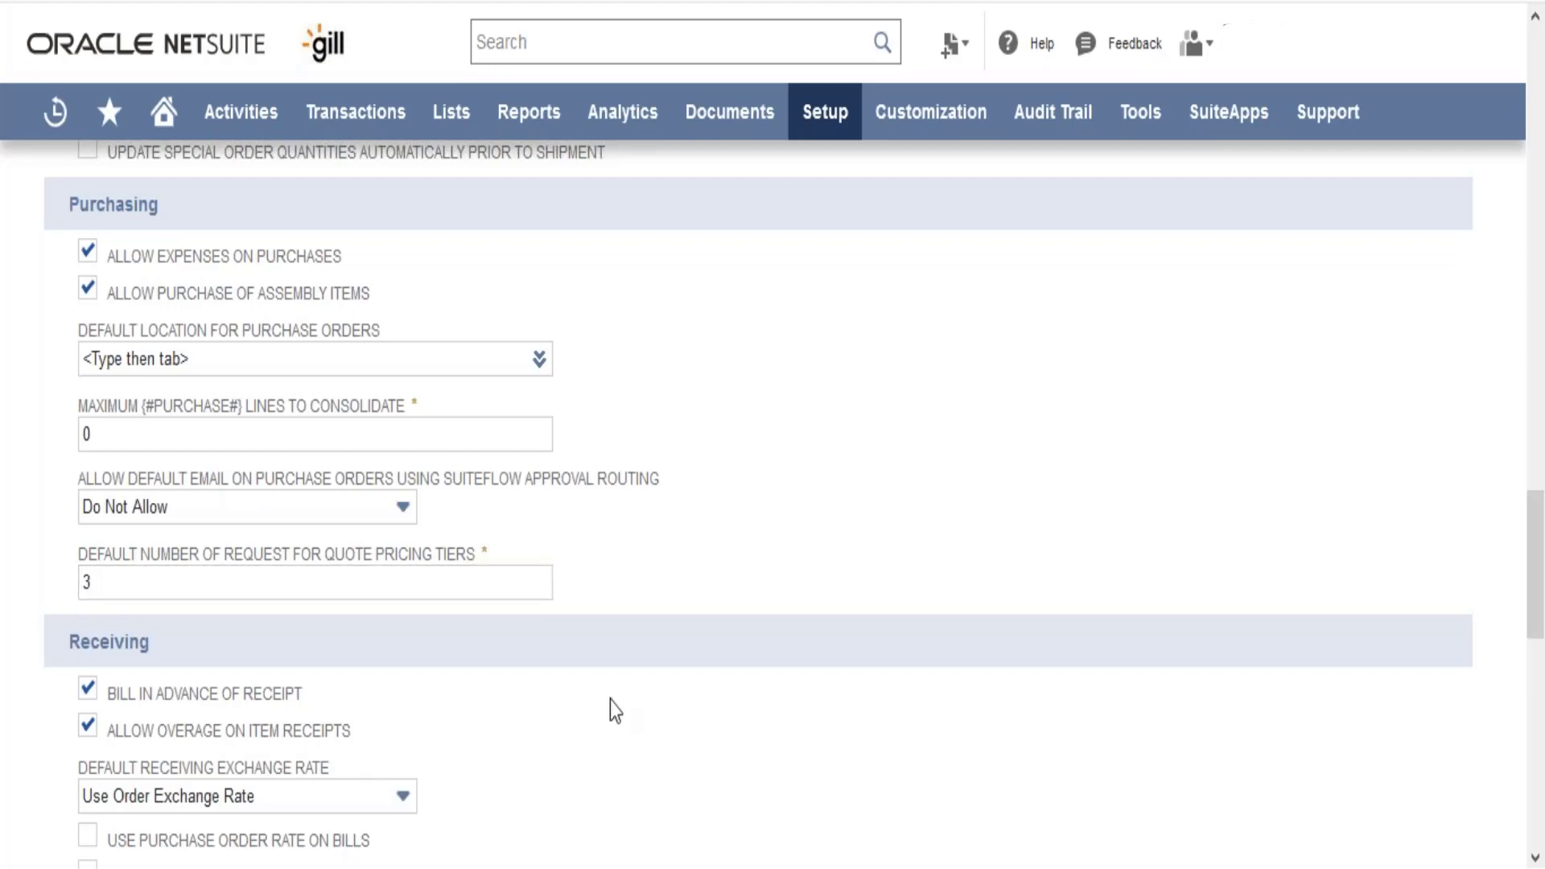
# Show the Default Receiving Exchange Rate options in the Receiving section
pyautogui.scroll(-4, 610, 702)
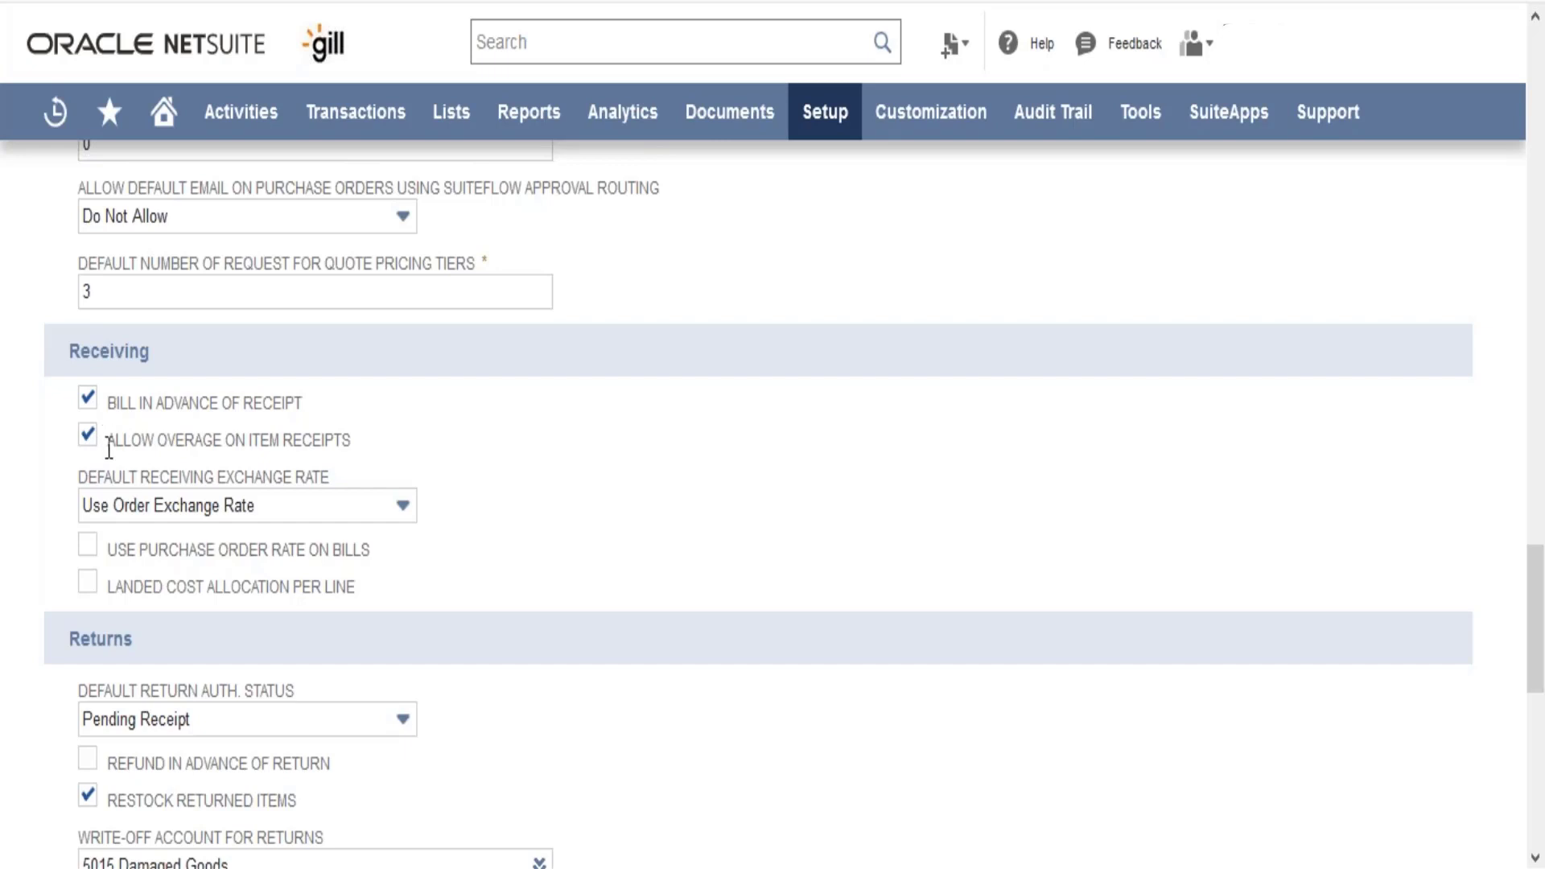
pyautogui.click(158, 509)
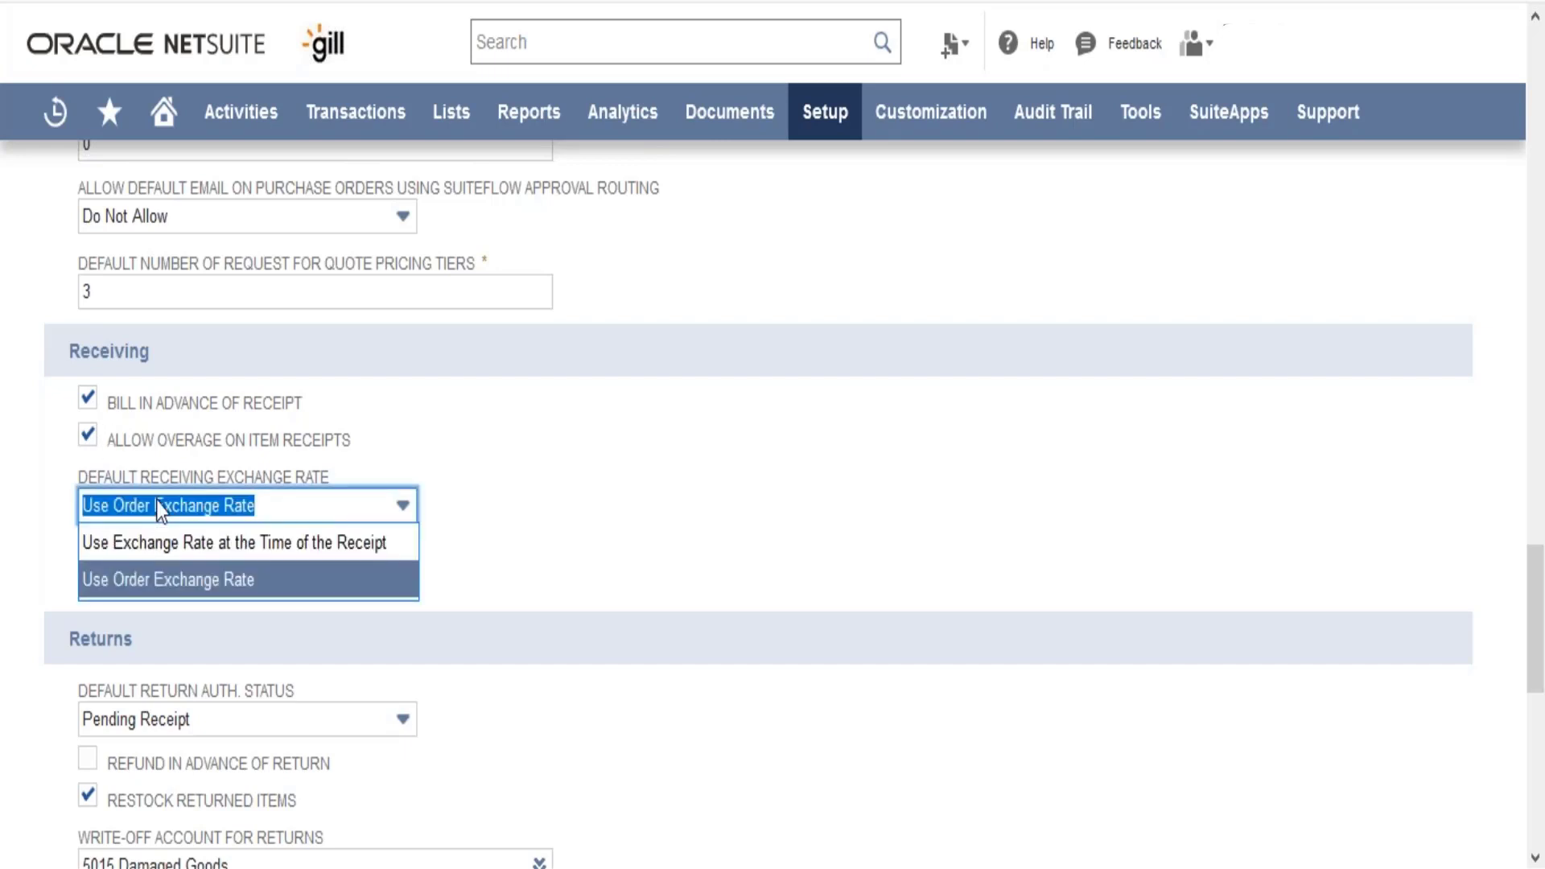
# Keep Use Order Exchange Rate as the default receiving exchange rate
pyautogui.click(169, 580)
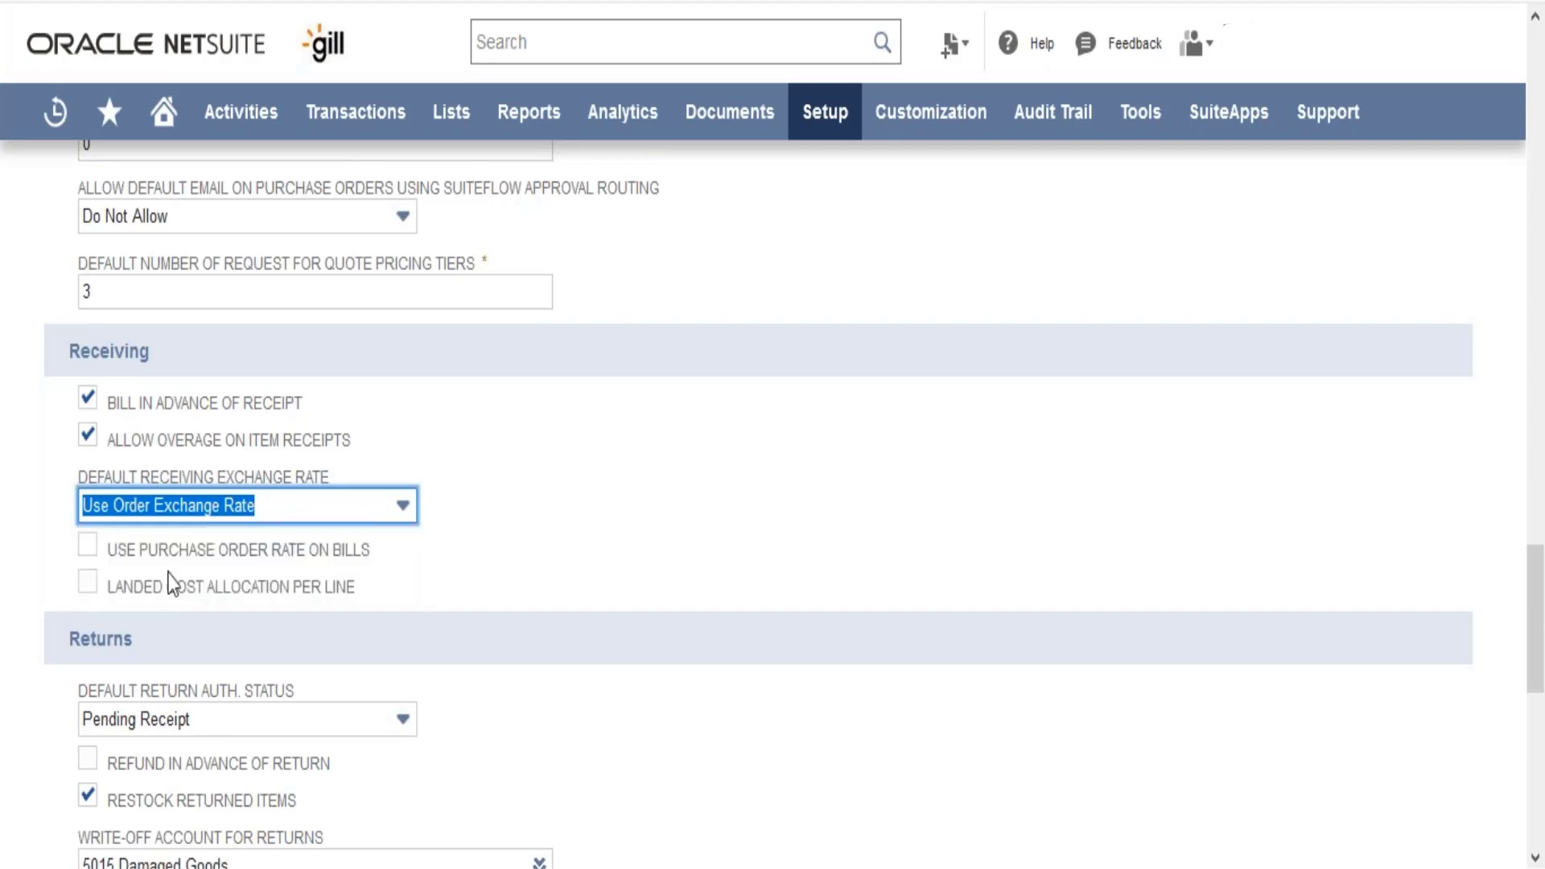
pyautogui.click(448, 590)
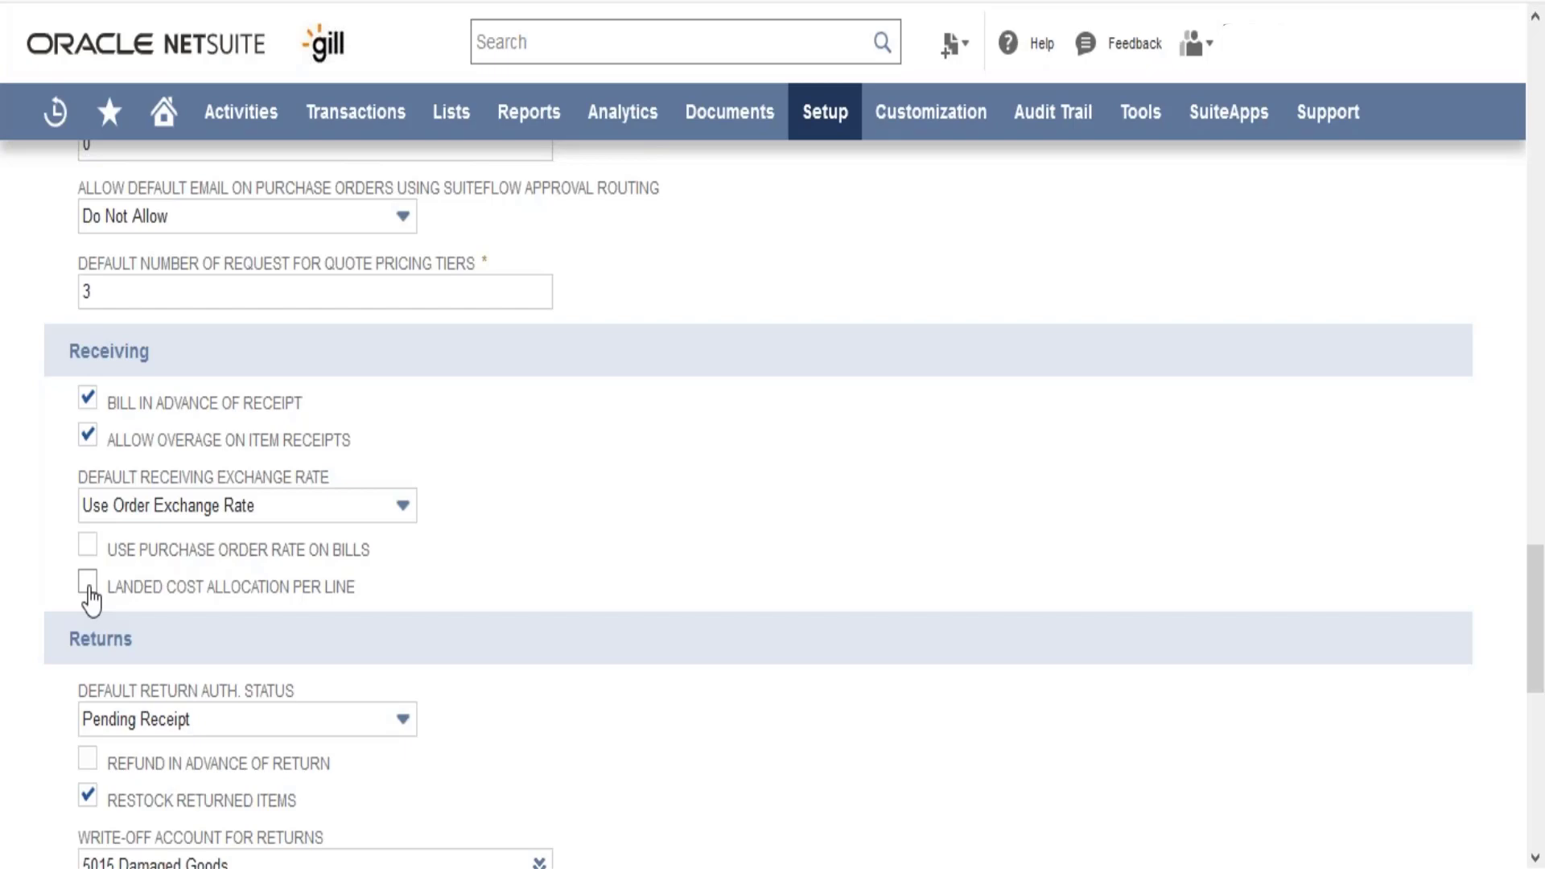
# Show the Default Return Auth. Status options in the Returns section
pyautogui.scroll(-4, 90, 600)
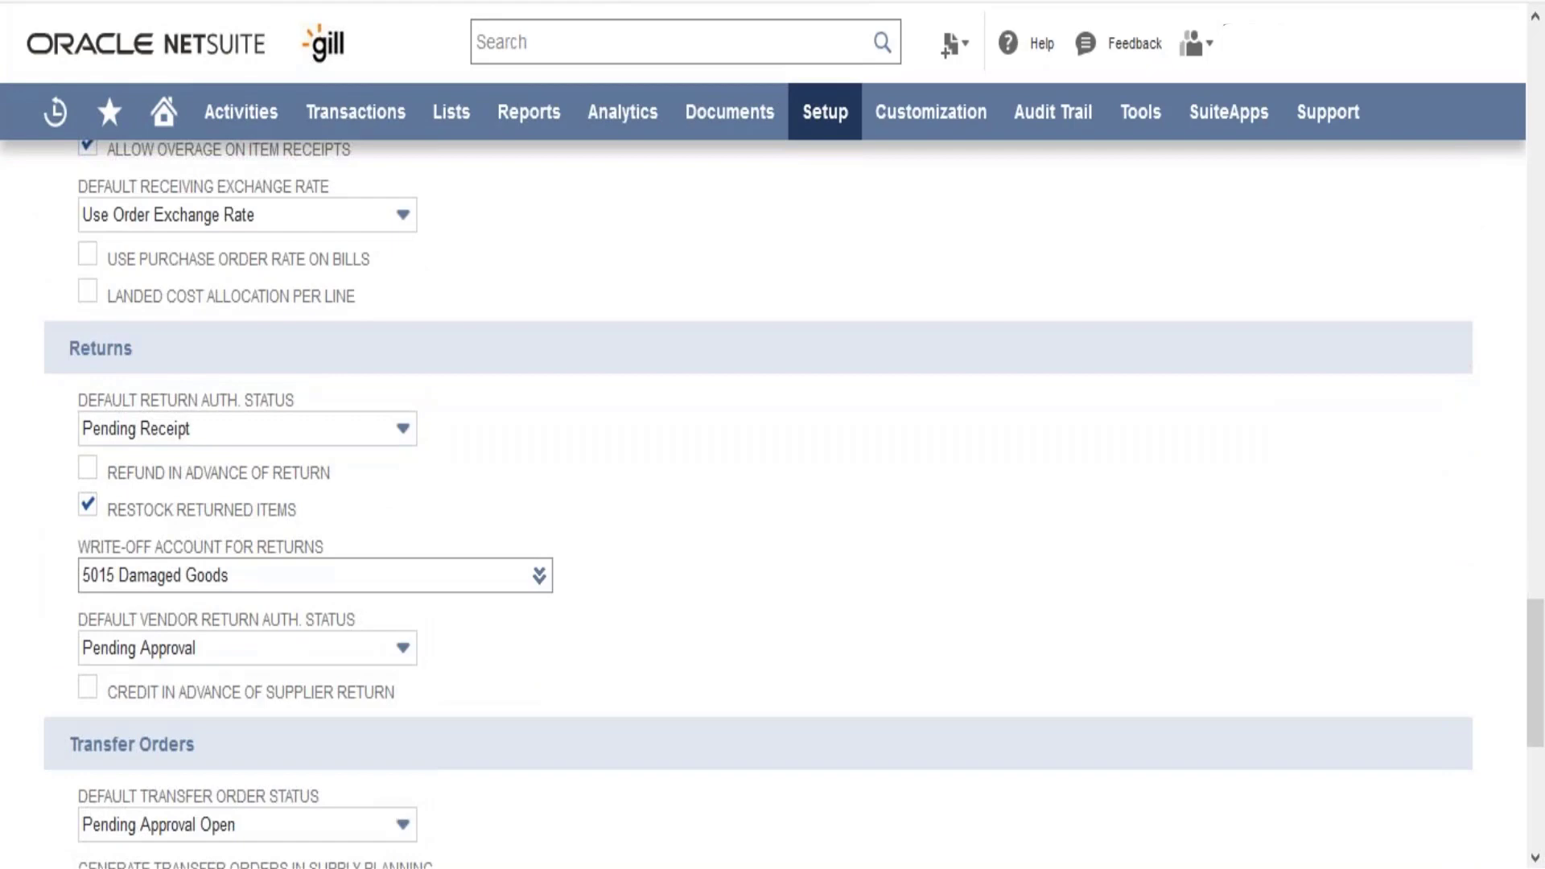
pyautogui.click(271, 436)
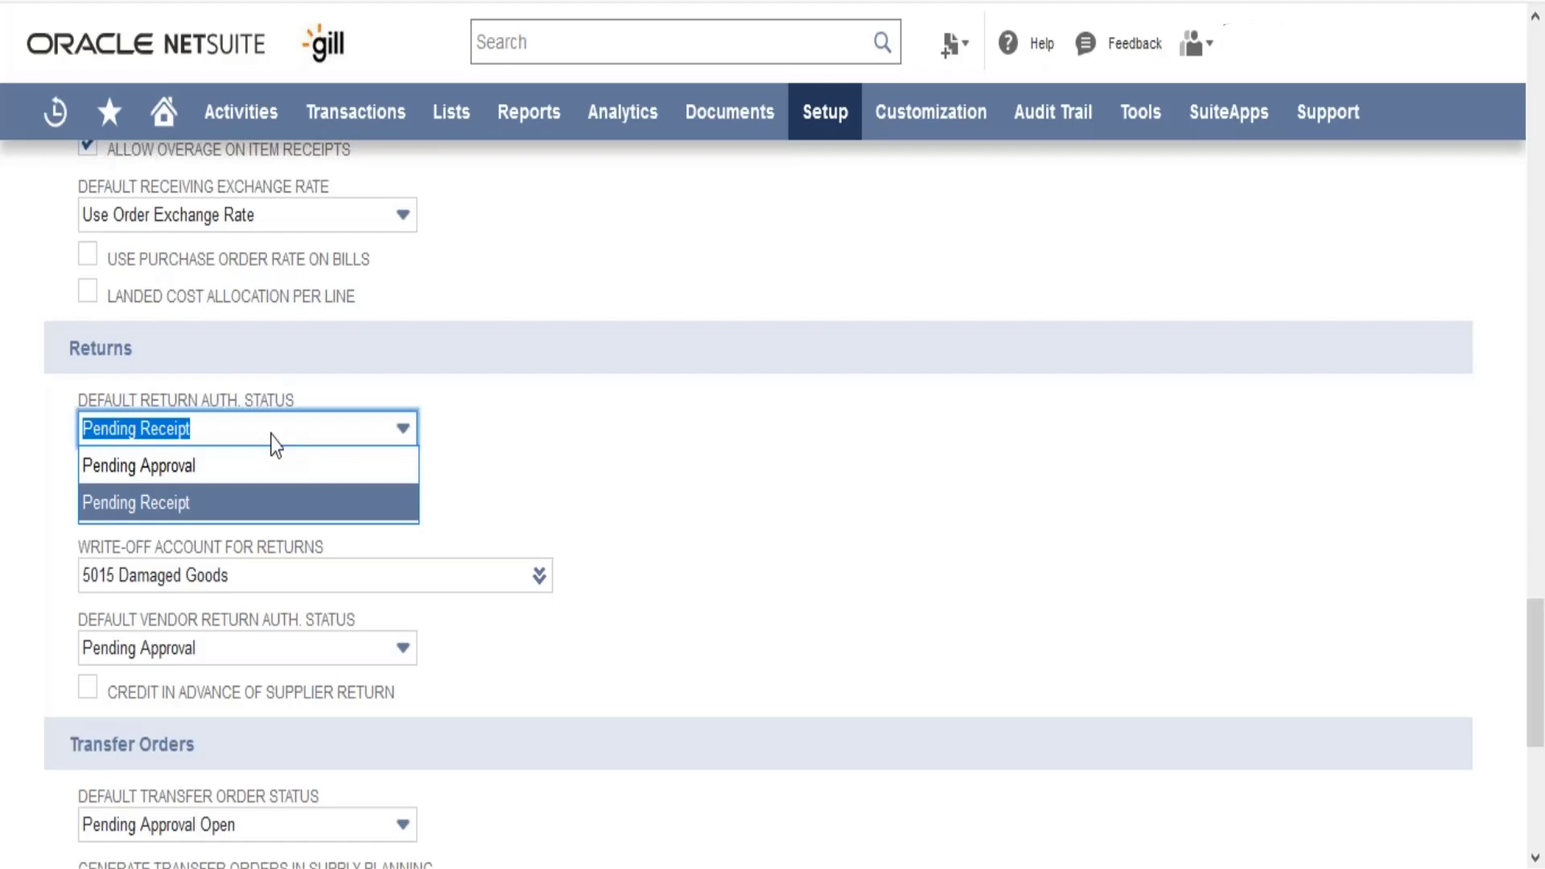
pyautogui.click(448, 480)
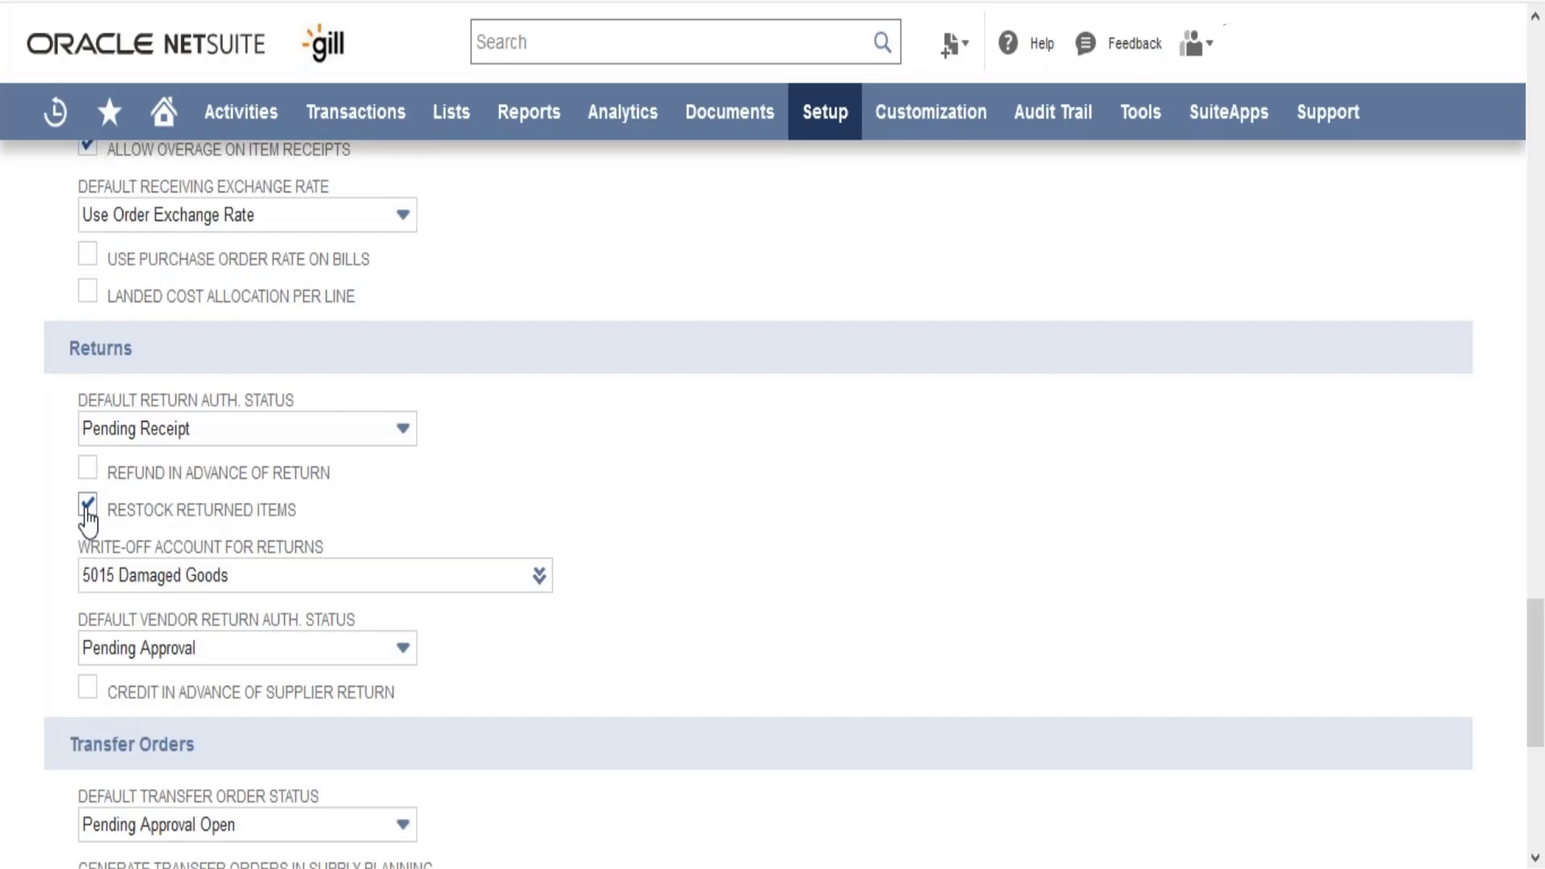
pyautogui.click(254, 579)
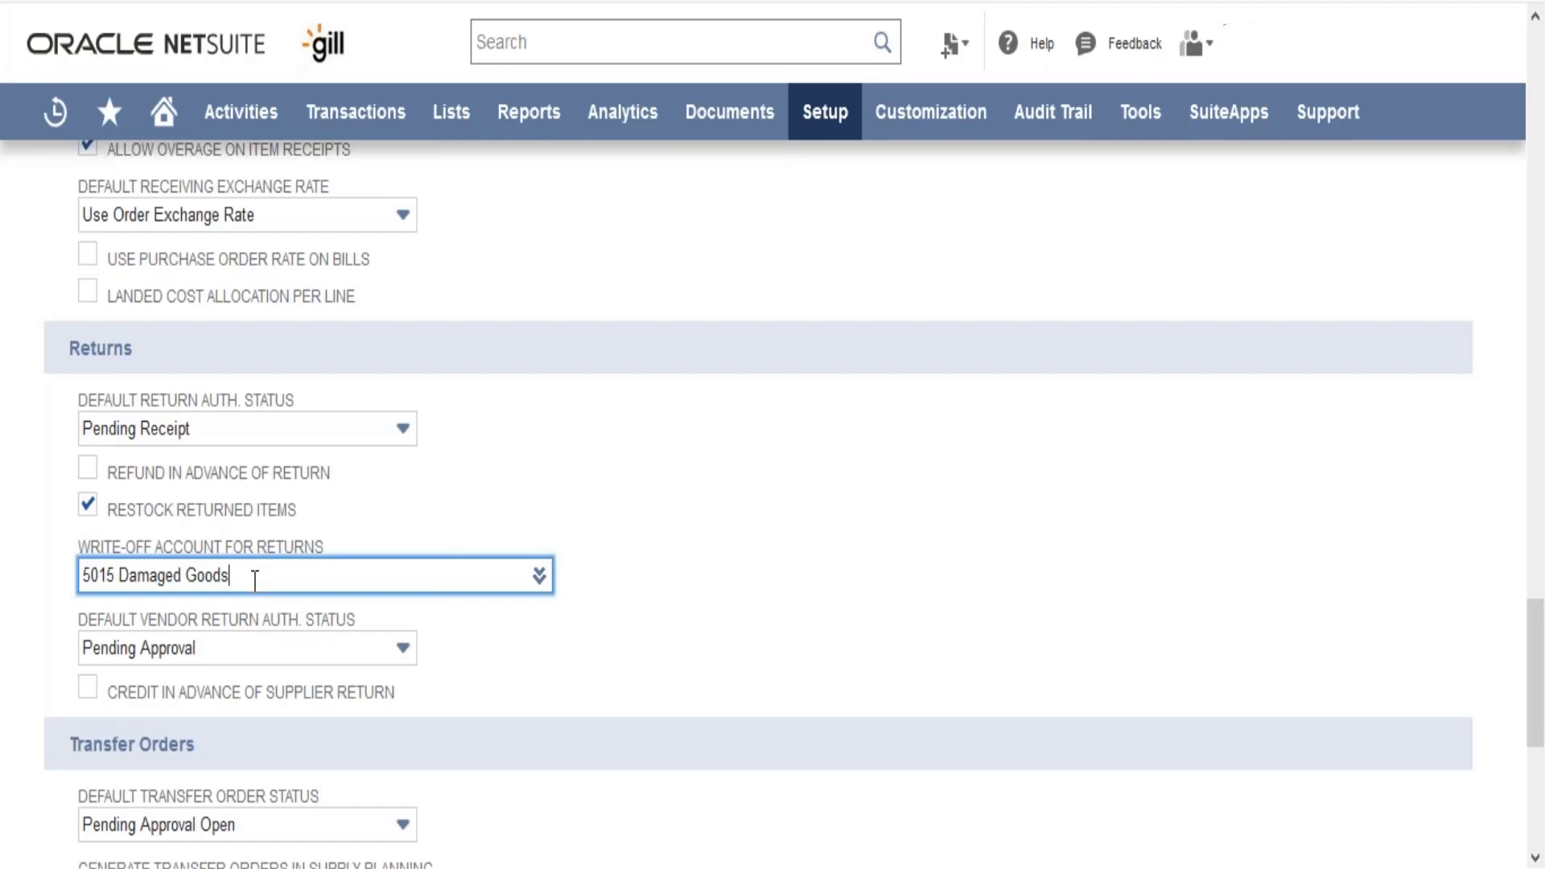
pyautogui.click(250, 661)
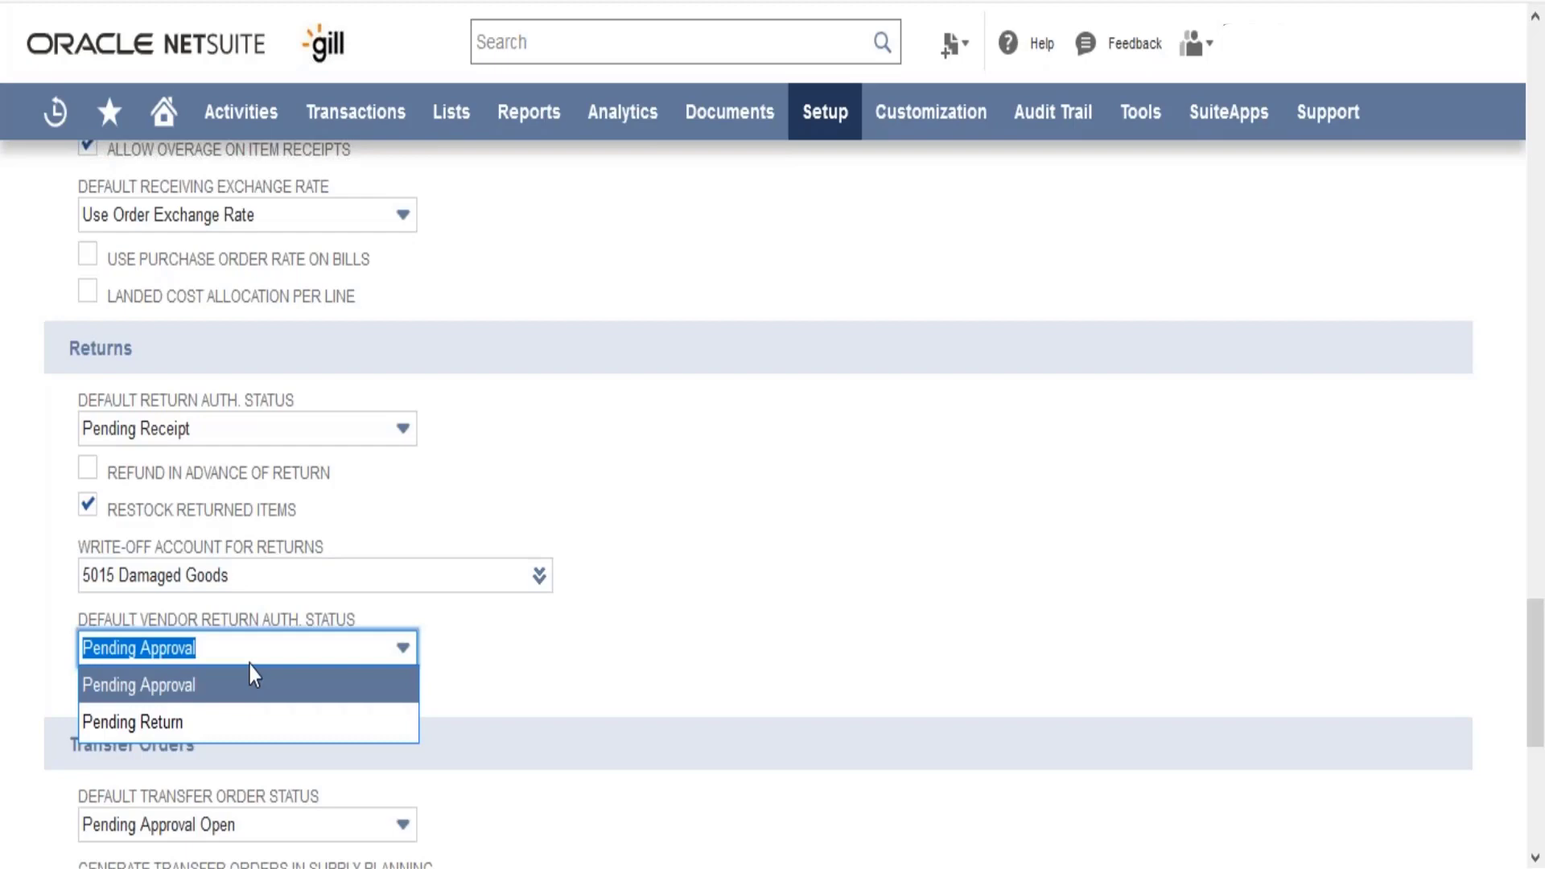
pyautogui.click(494, 693)
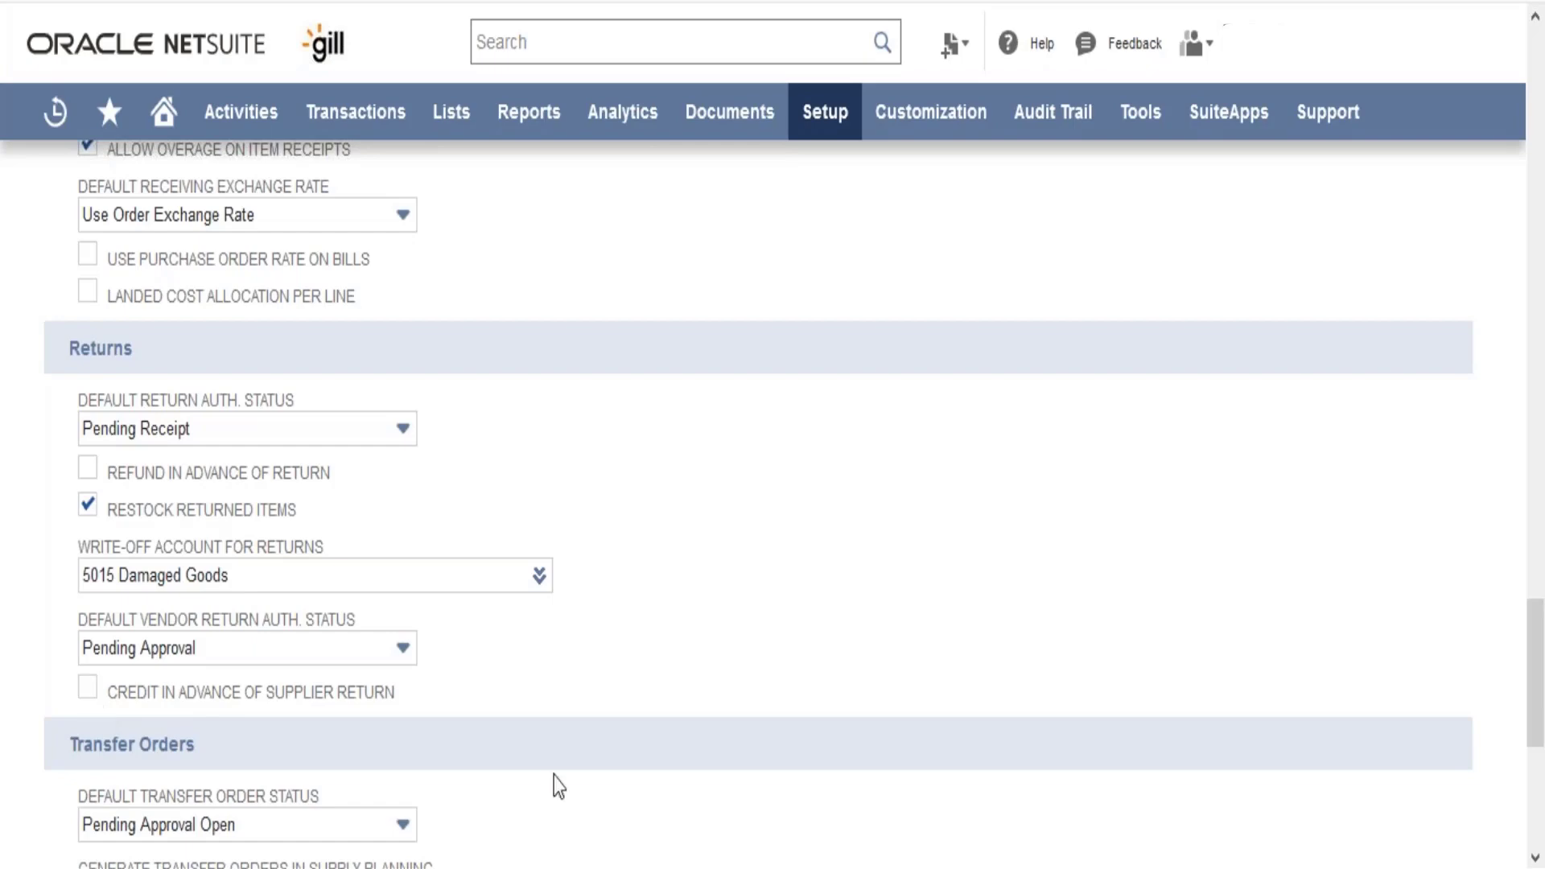
# Check transfer order status and supply-planning choices unchanged, keeping Pending Approval Open, then list incoterms
pyautogui.scroll(-6, 557, 786)
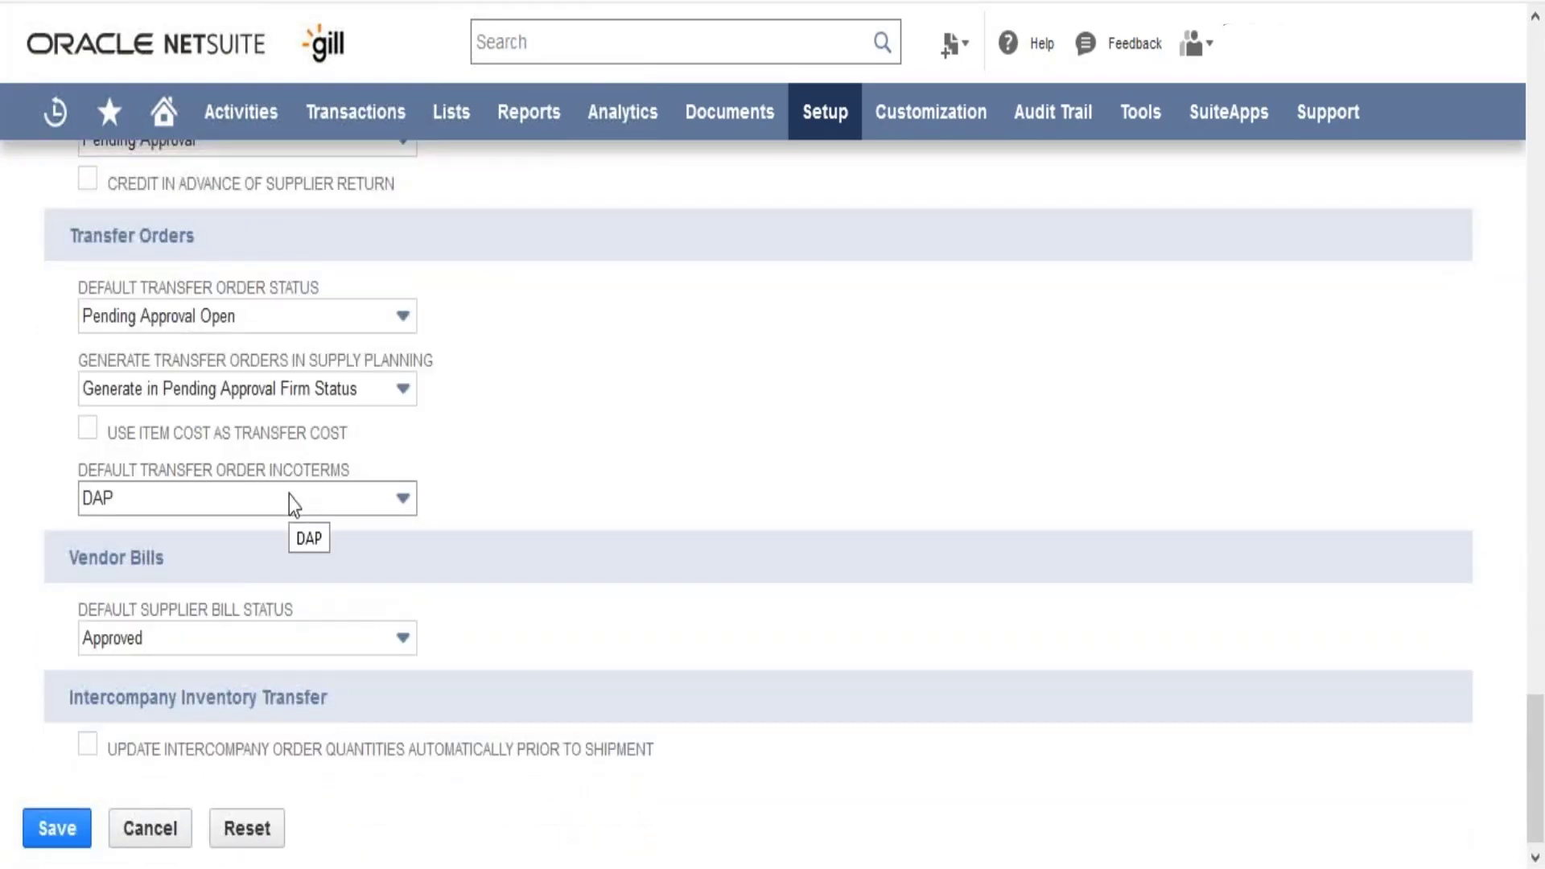
pyautogui.click(312, 312)
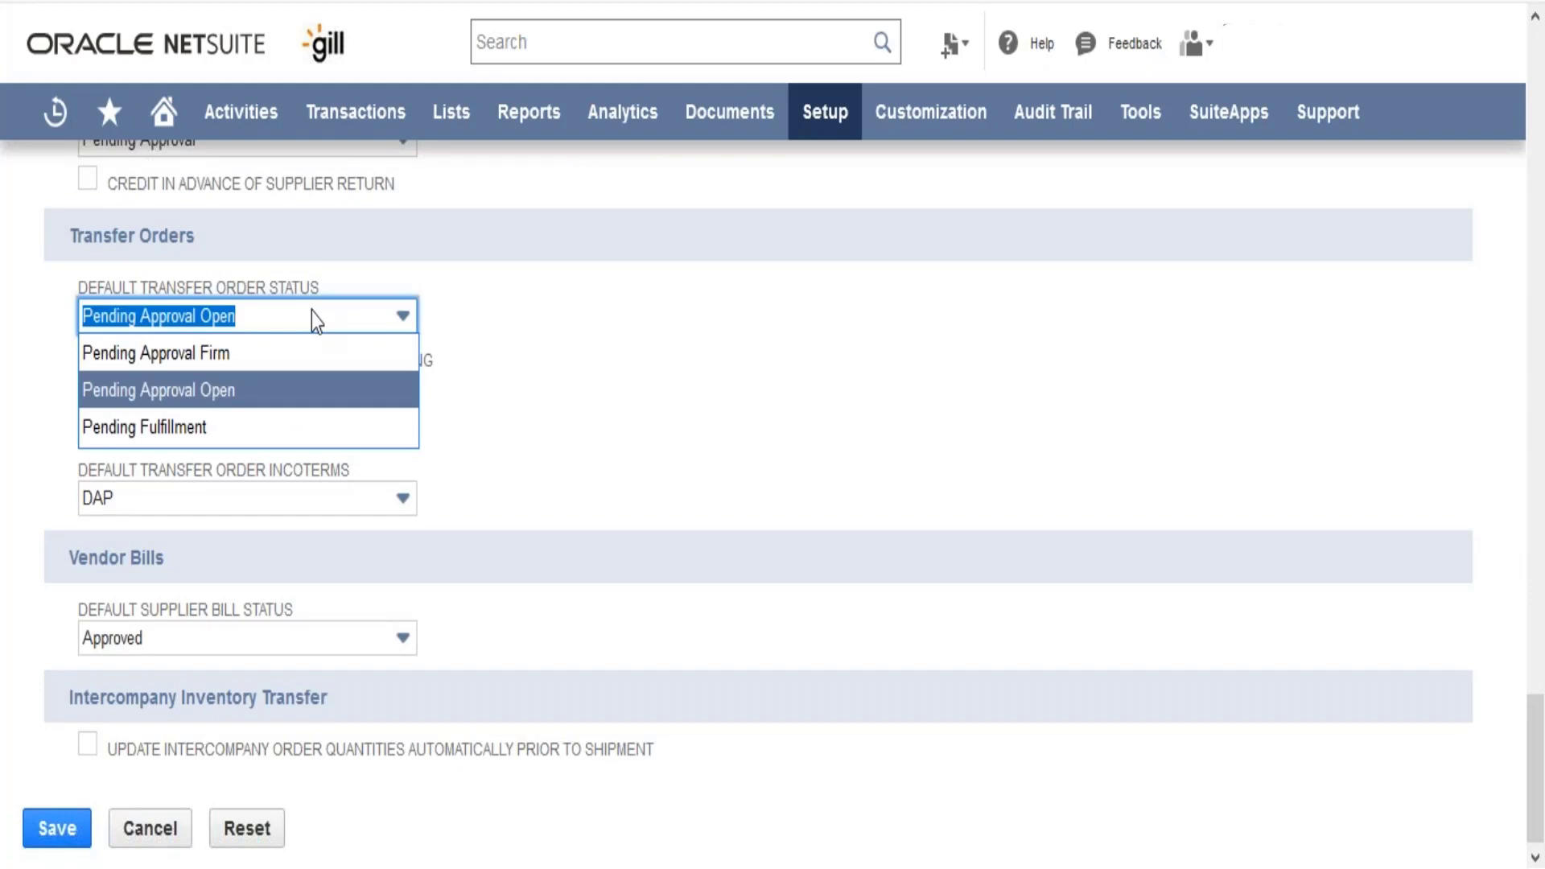
pyautogui.click(635, 452)
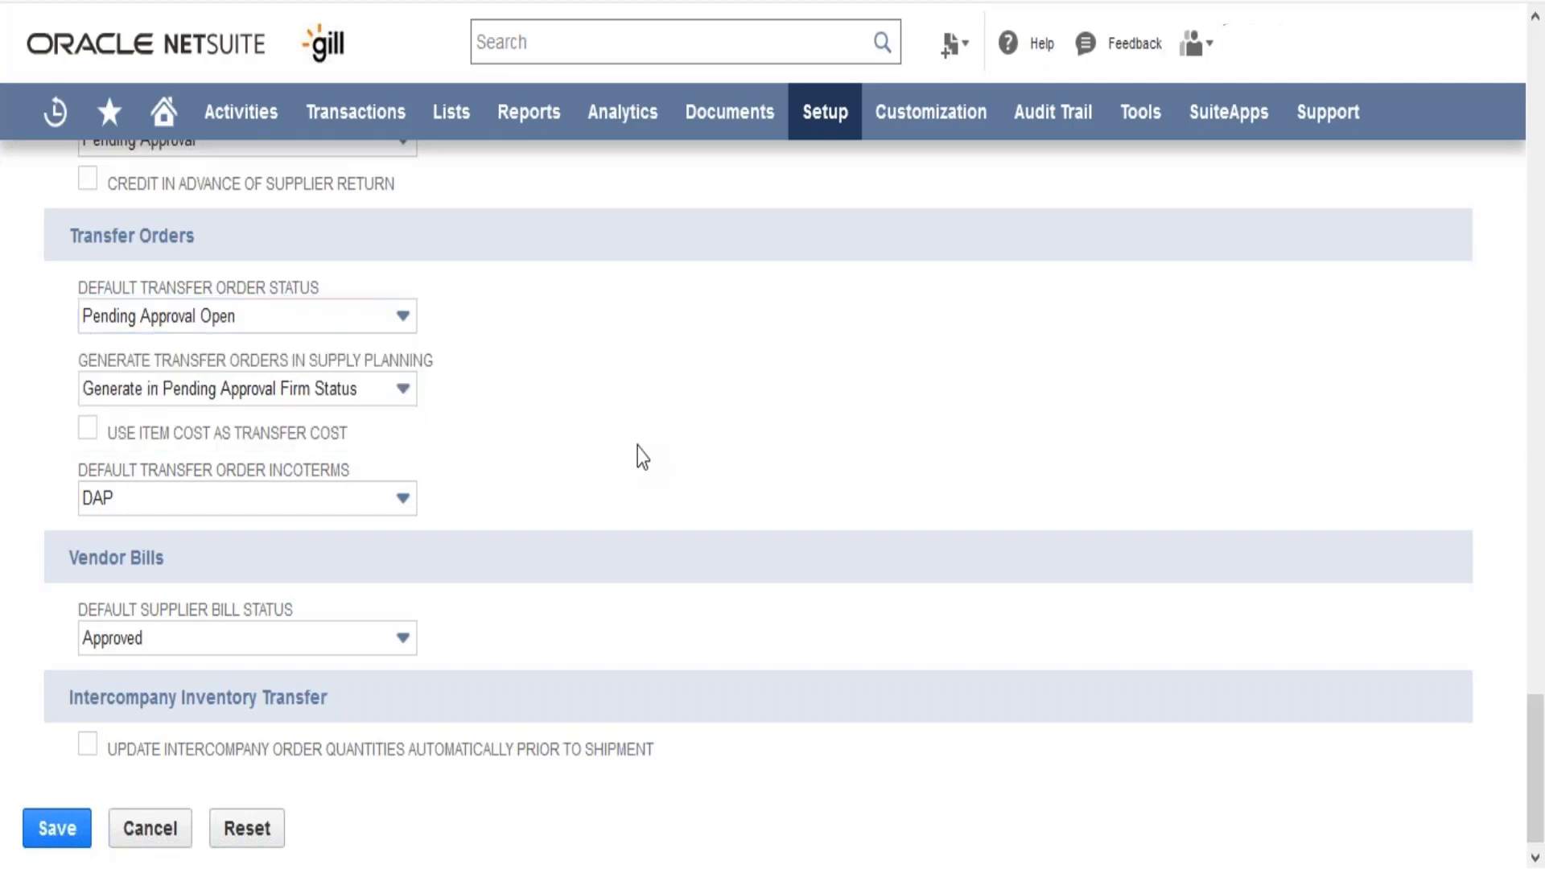
pyautogui.click(367, 398)
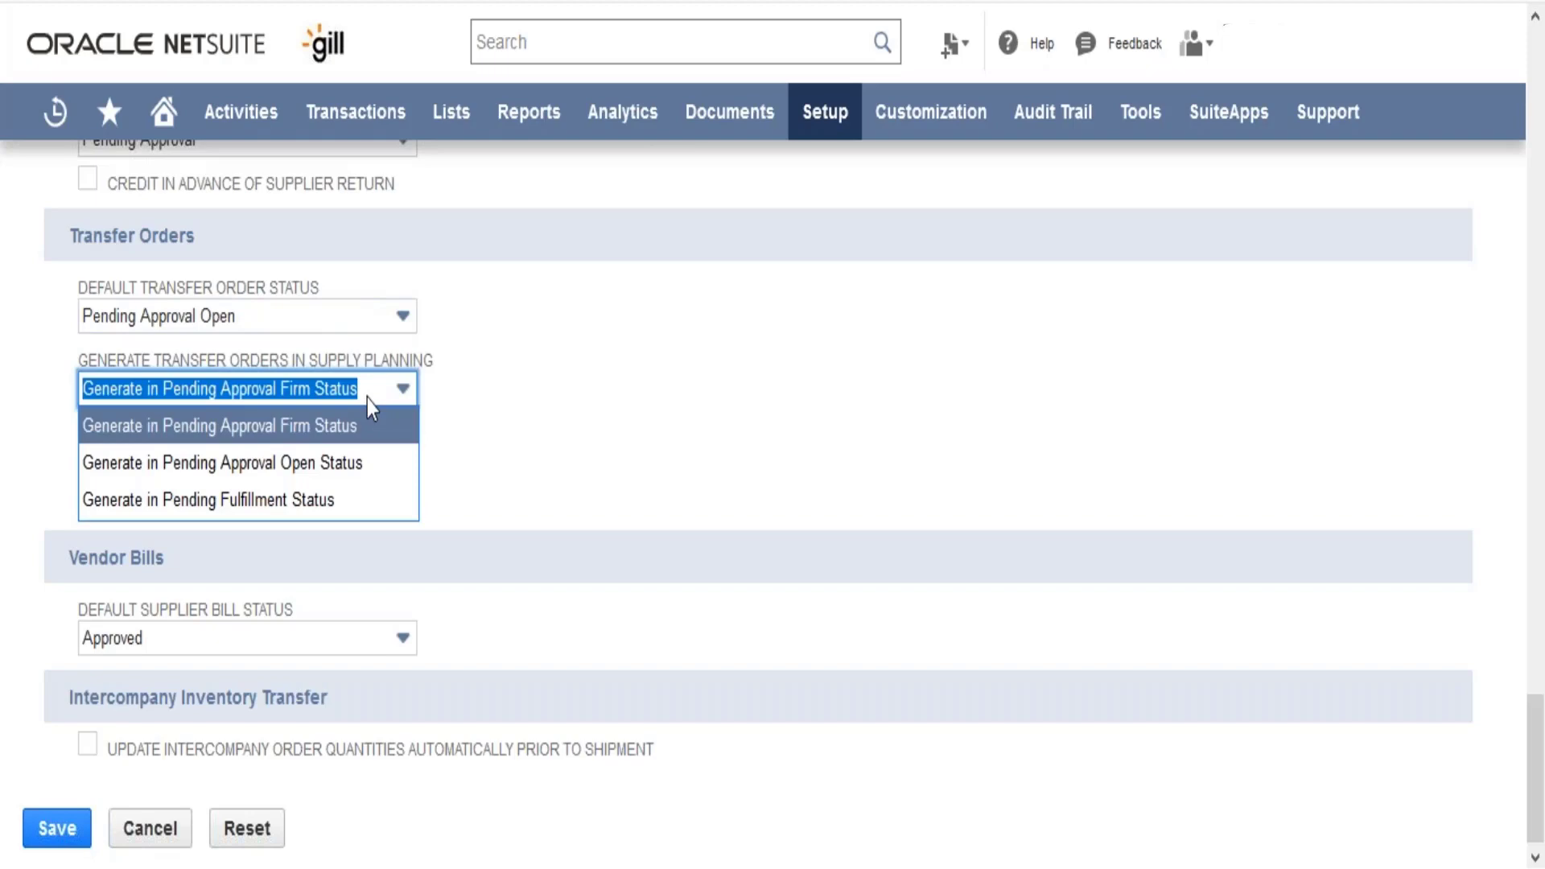
pyautogui.click(531, 445)
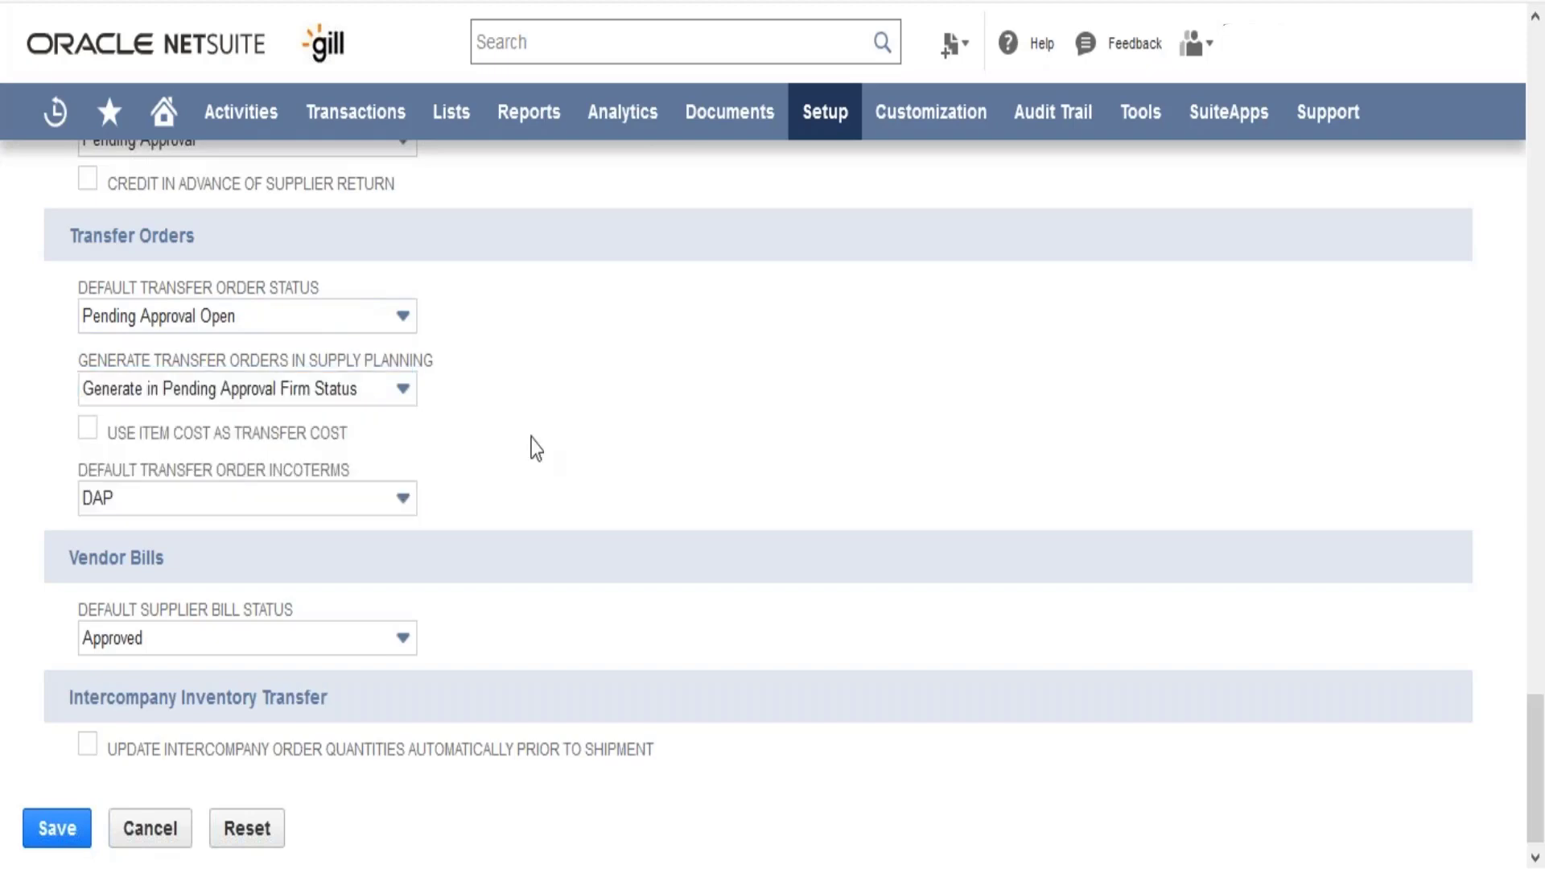
pyautogui.click(163, 503)
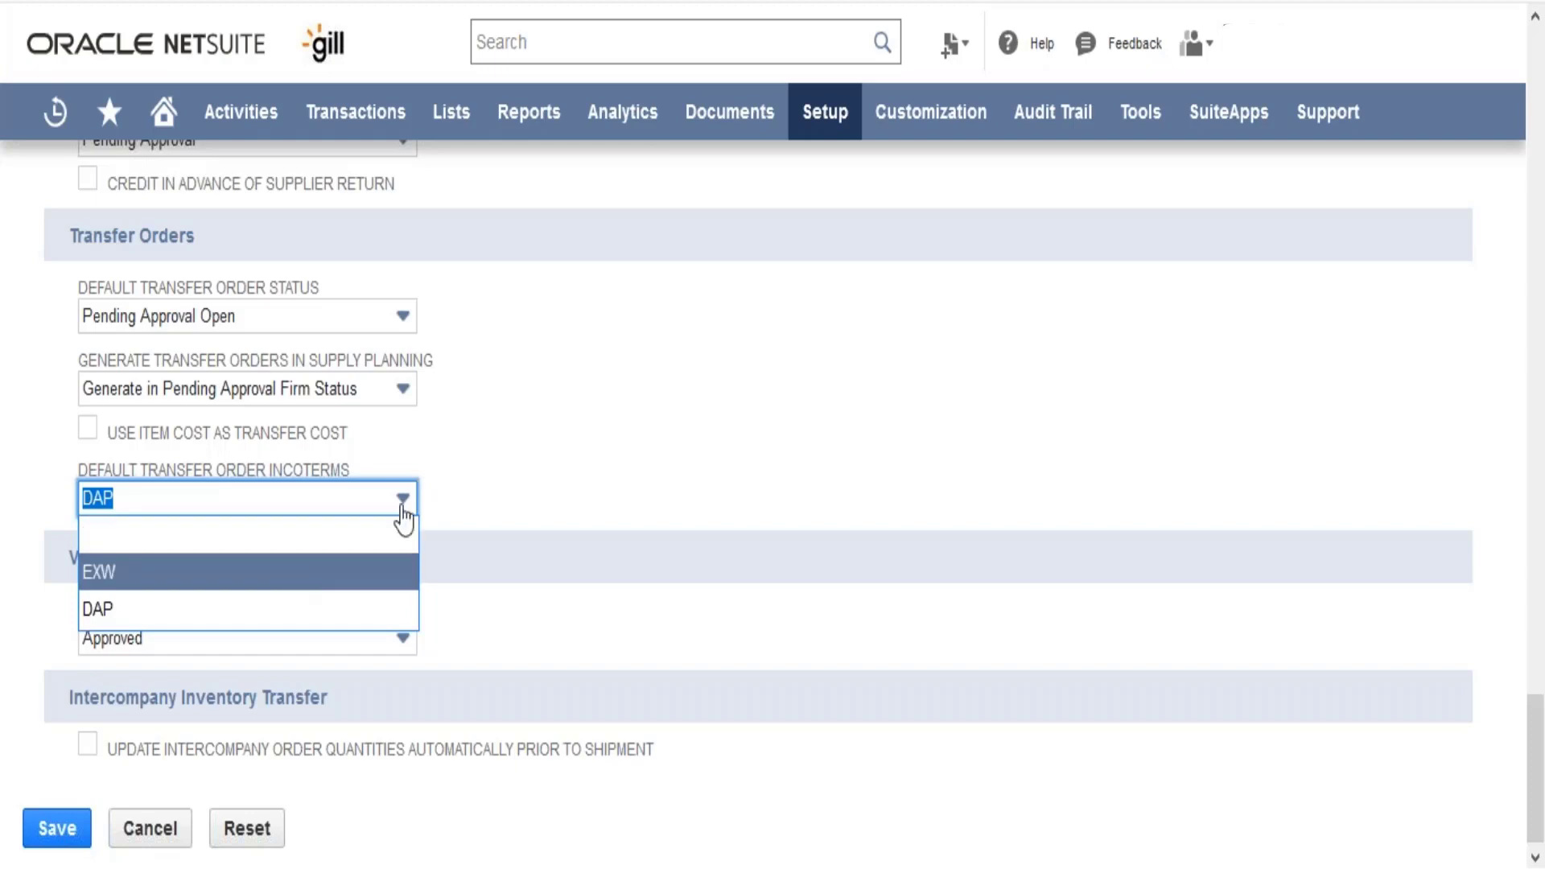
pyautogui.click(593, 456)
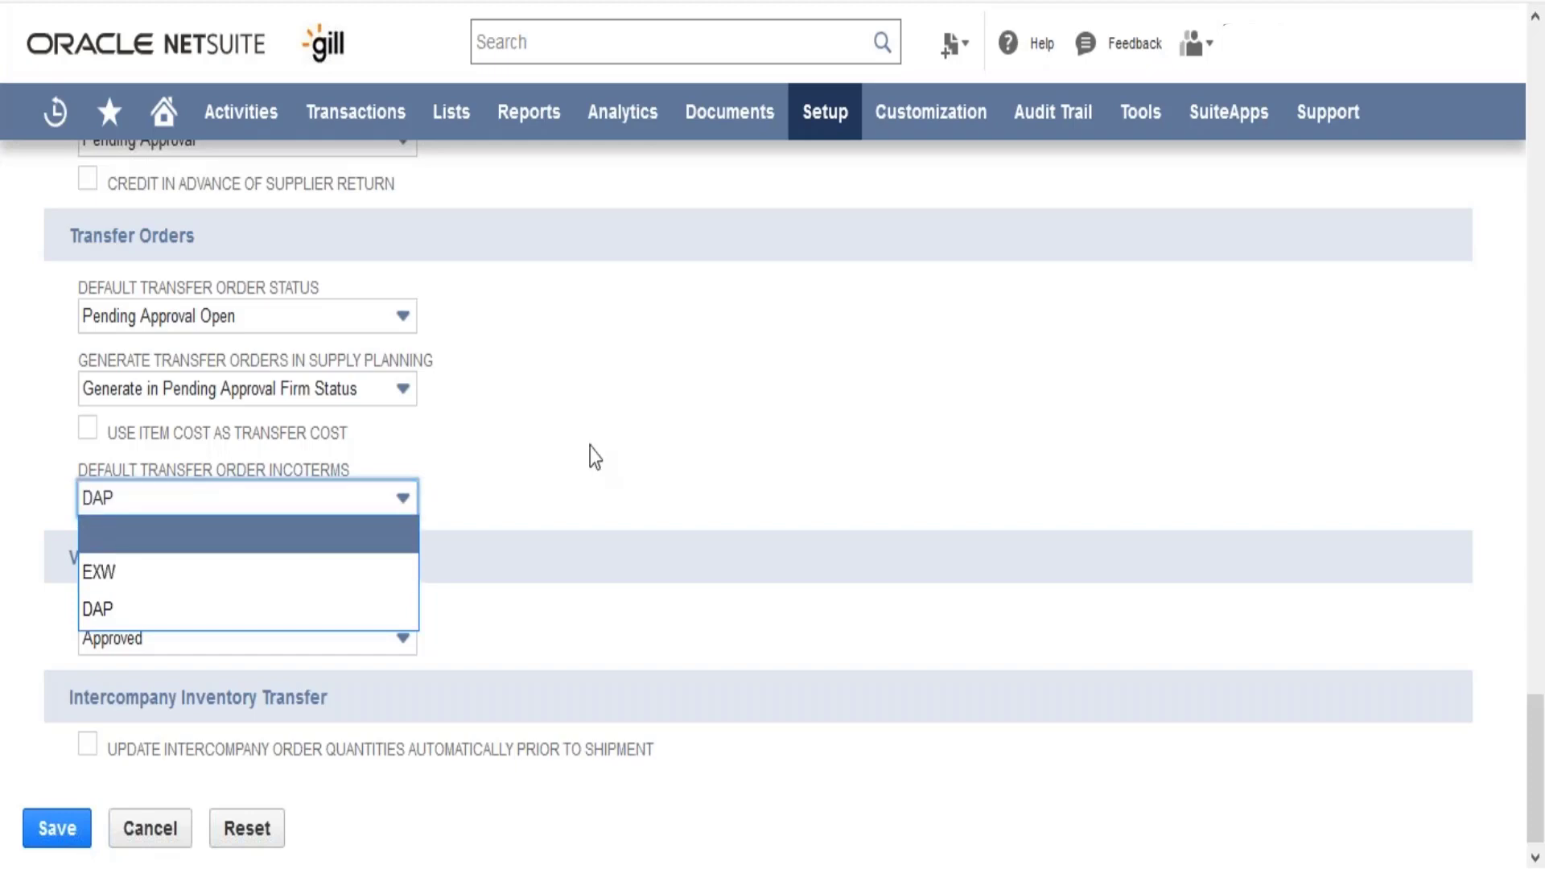
pyautogui.click(290, 644)
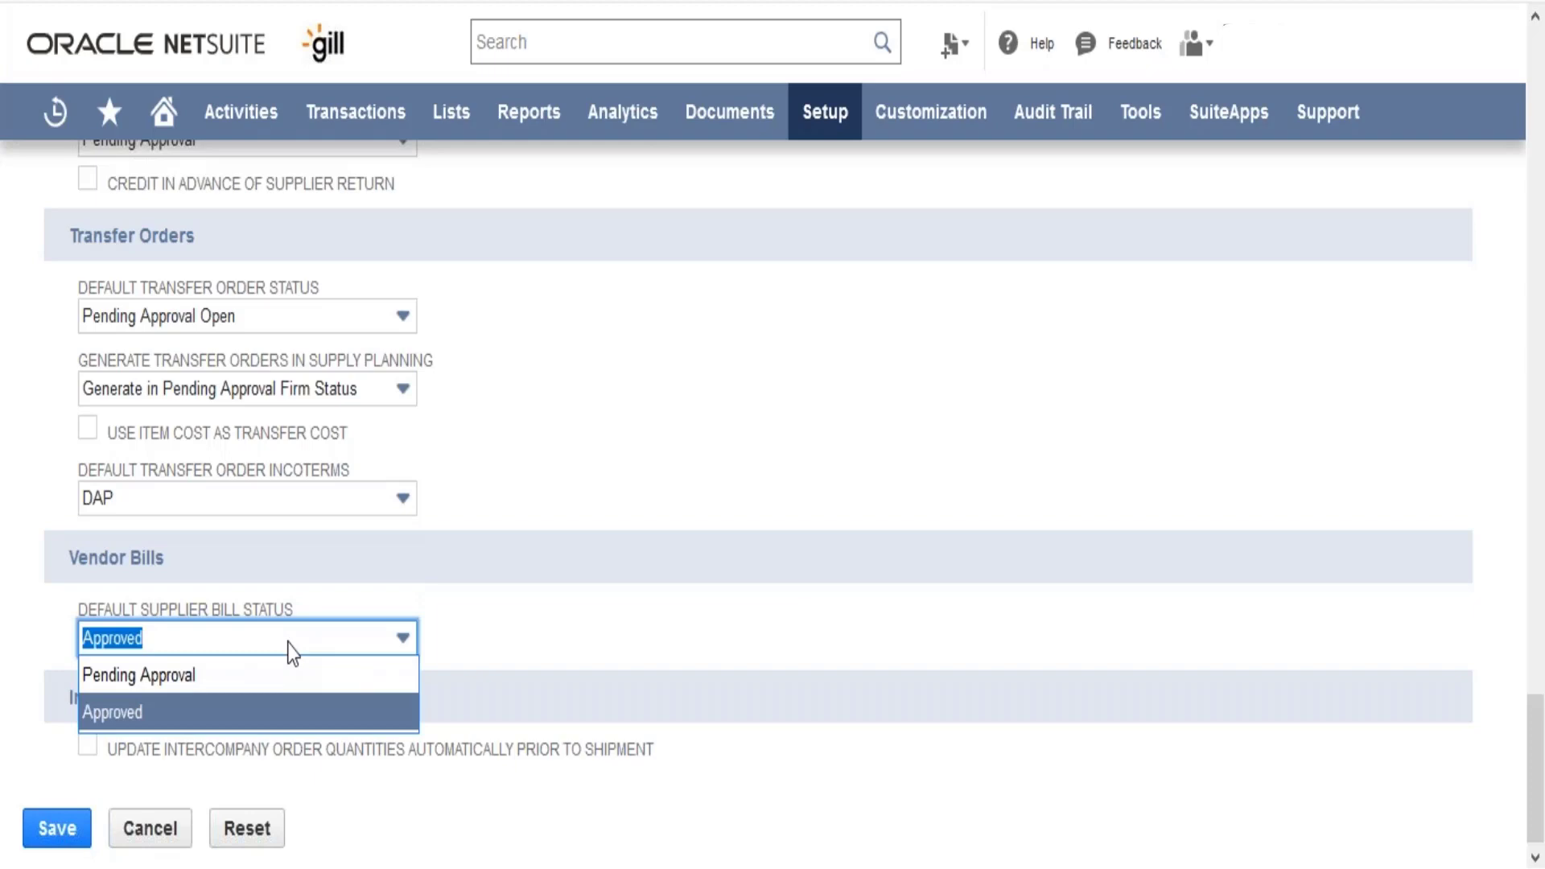
pyautogui.click(507, 697)
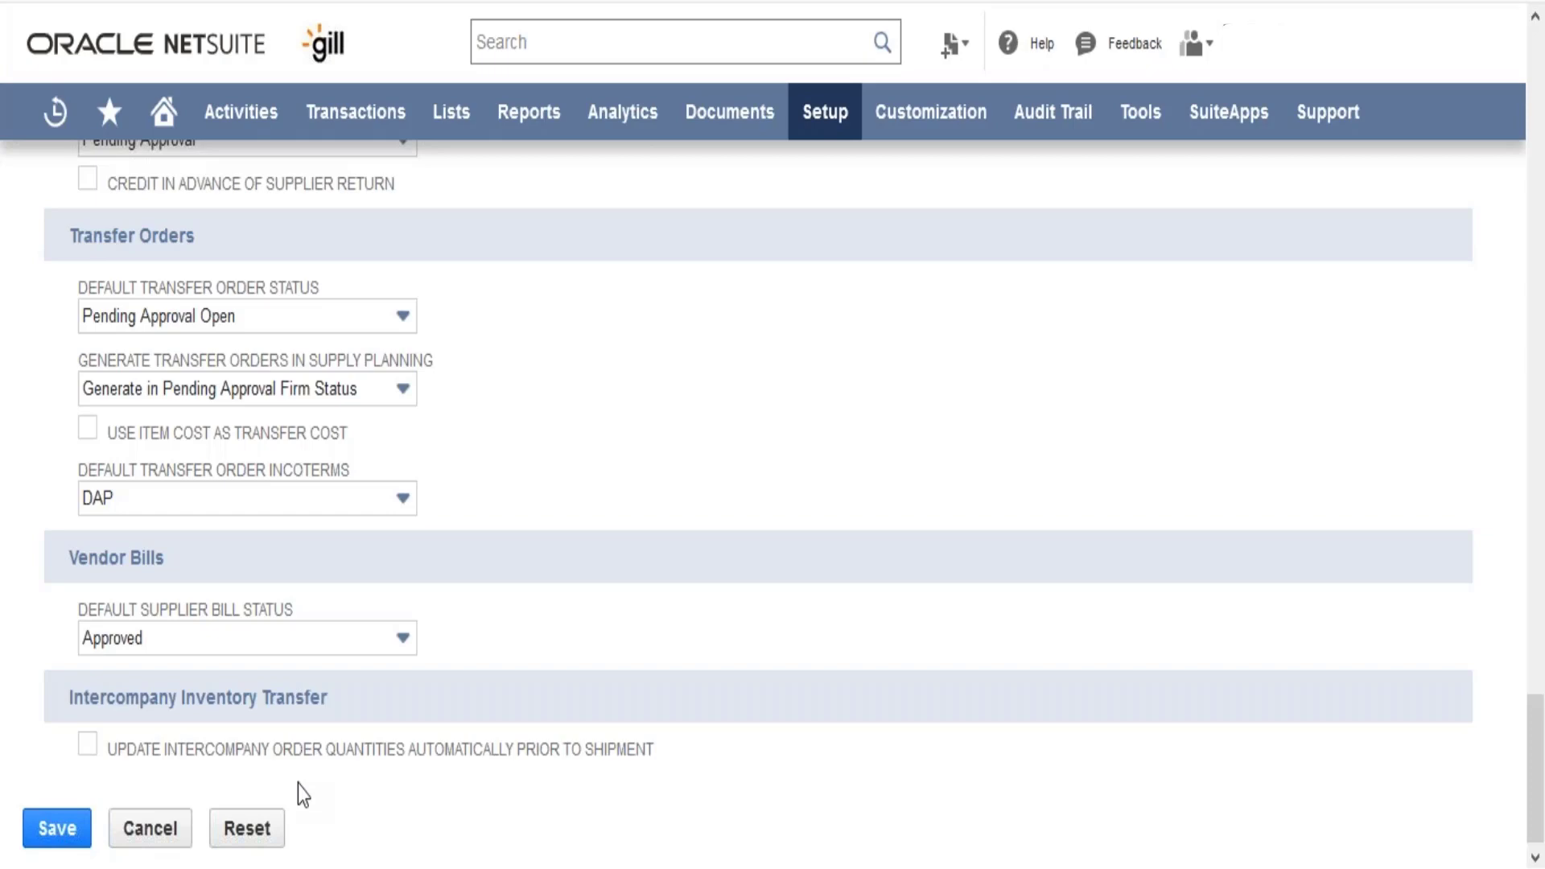
# Scroll to the top of Accounting Preferences, then back down to the pricing tiers field showing 3
pyautogui.scroll(4, 298, 784)
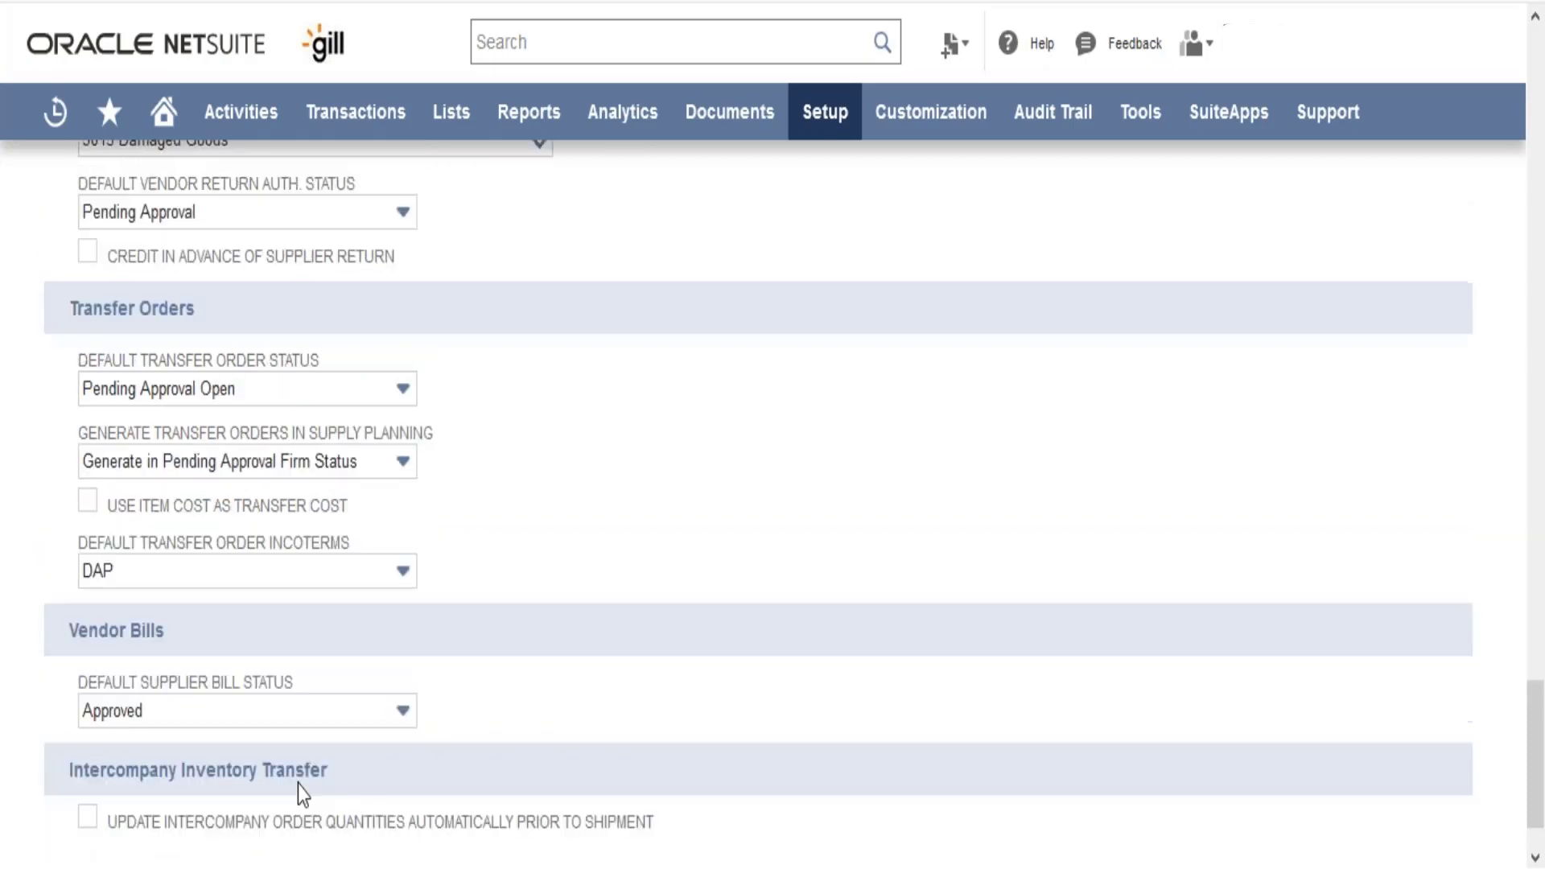
pyautogui.scroll(20, 298, 784)
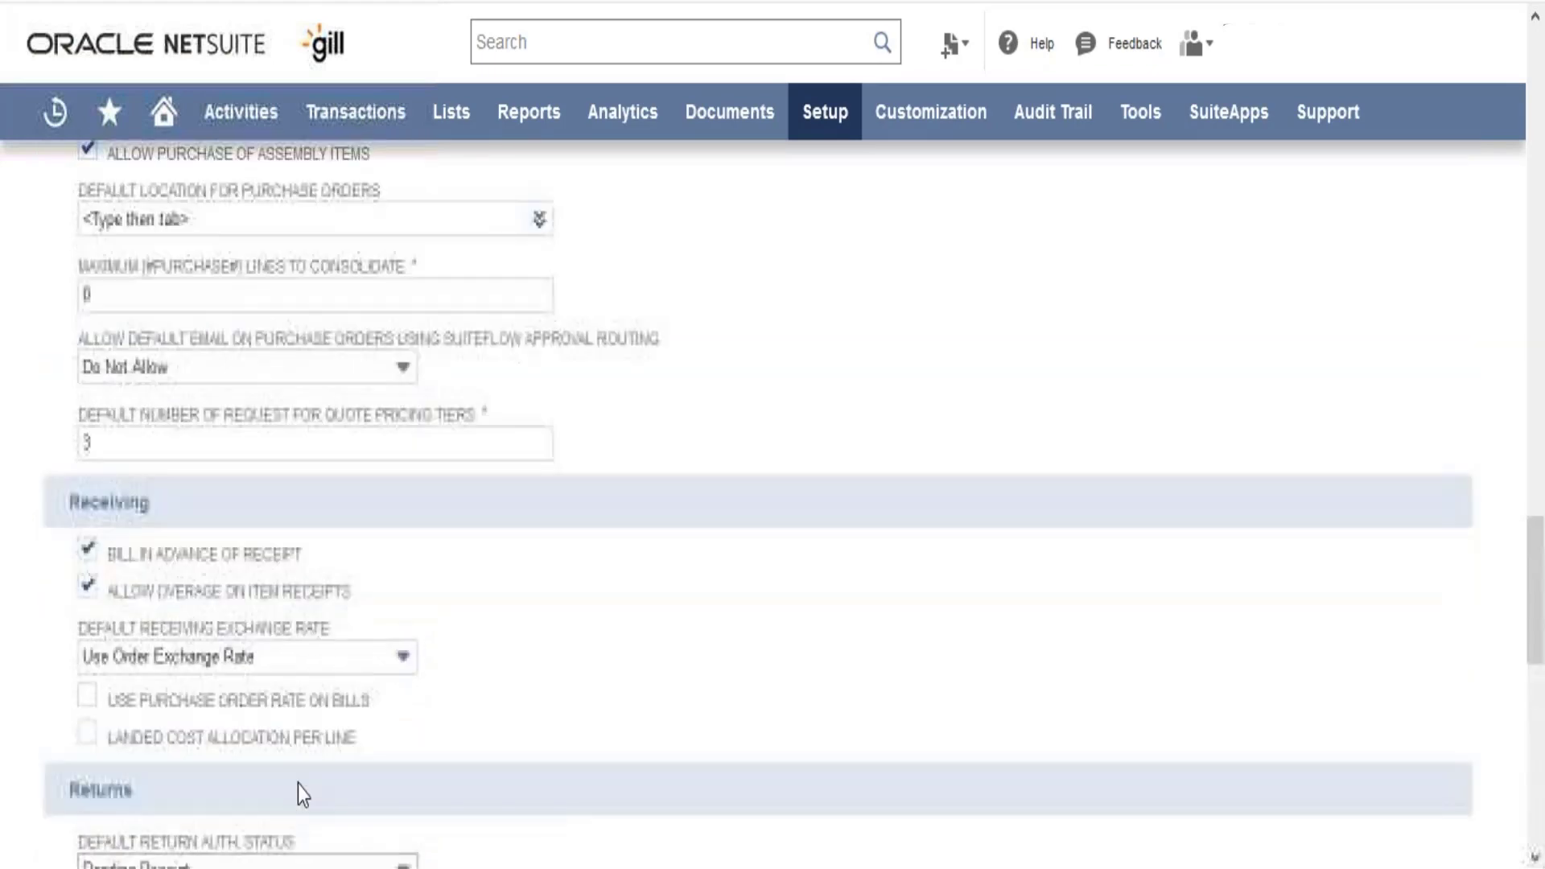
pyautogui.scroll(2, 298, 784)
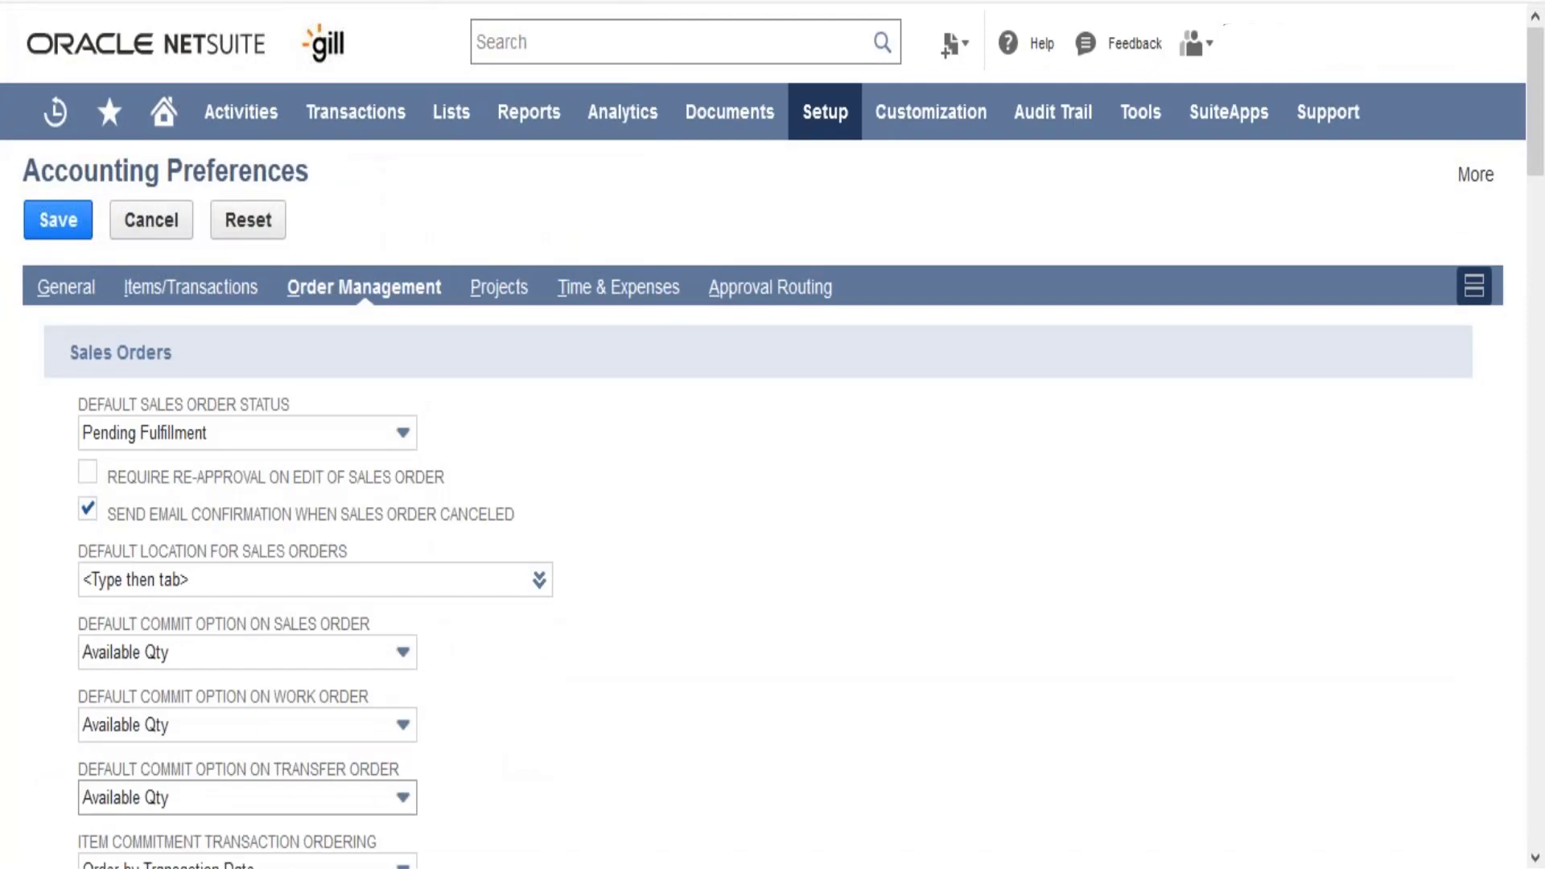
pyautogui.scroll(-20, 451, 756)
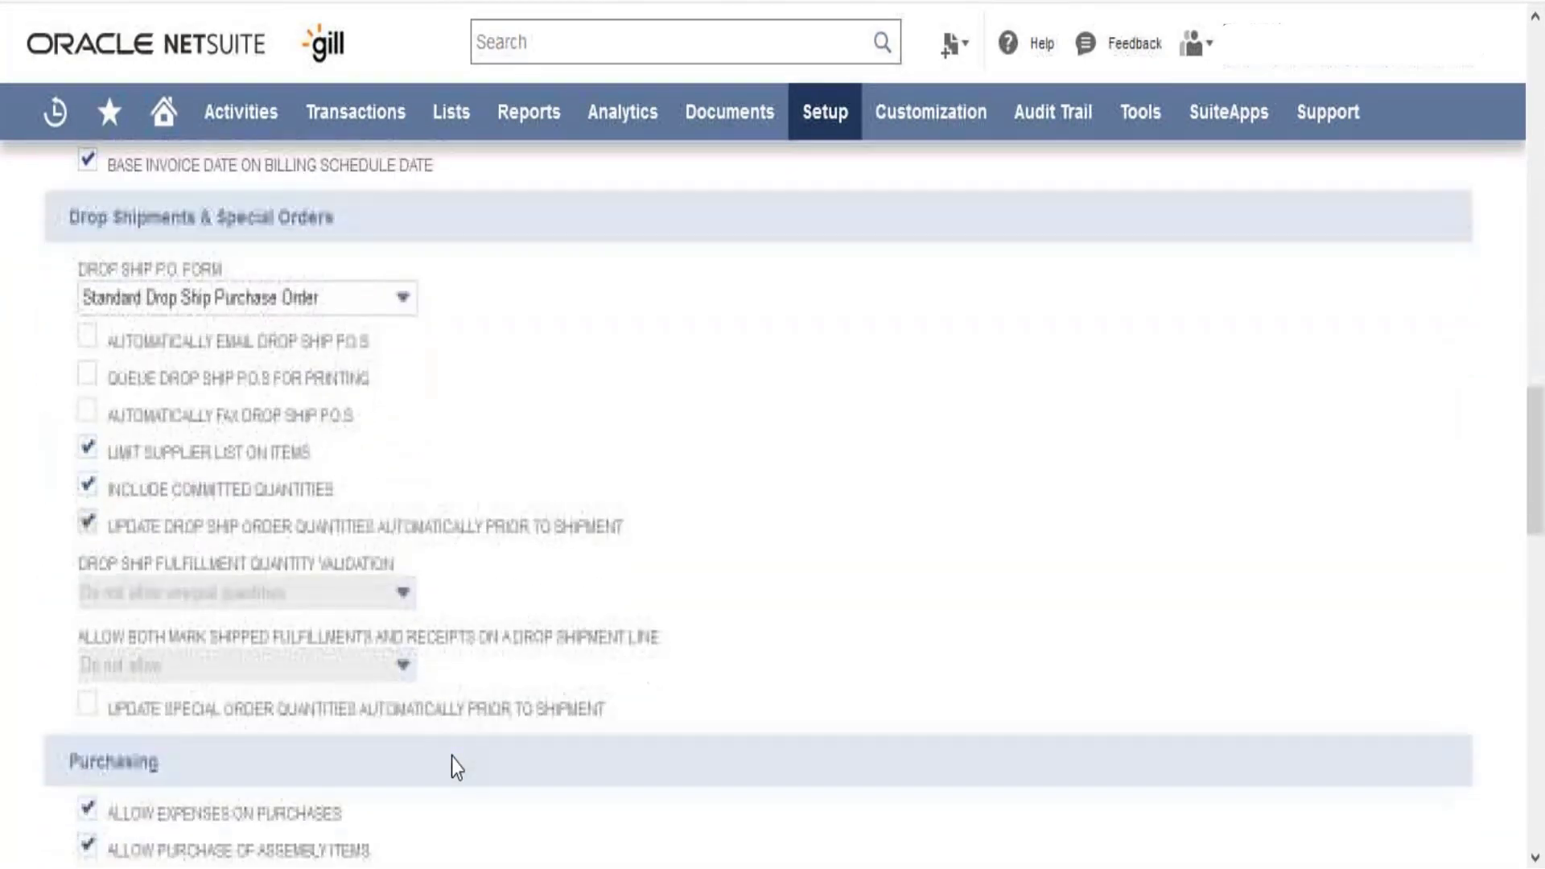
pyautogui.scroll(-7, 451, 756)
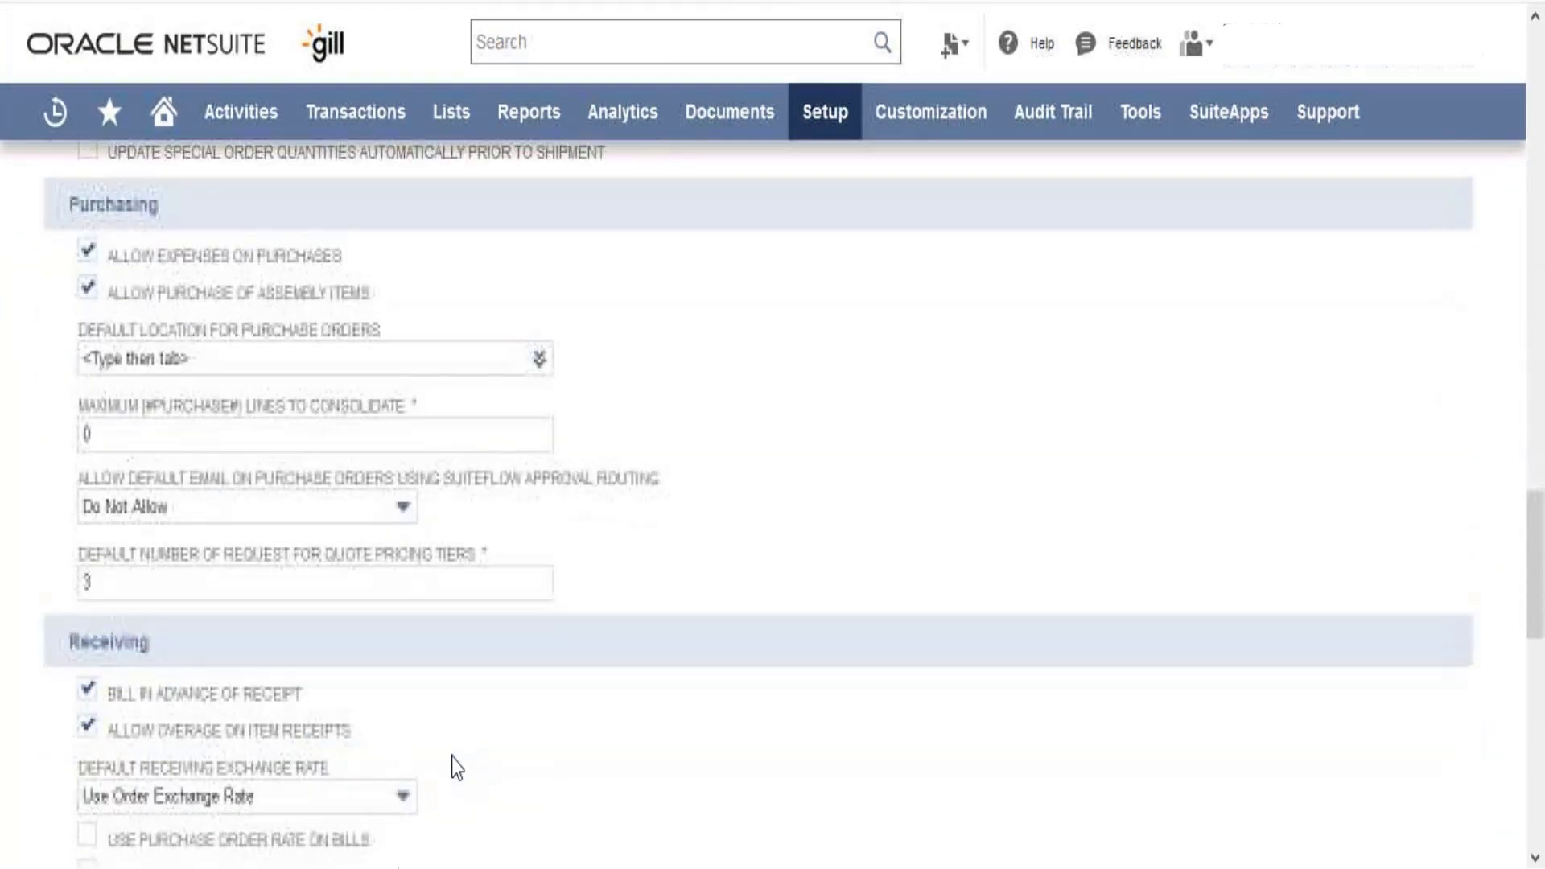
pyautogui.click(365, 510)
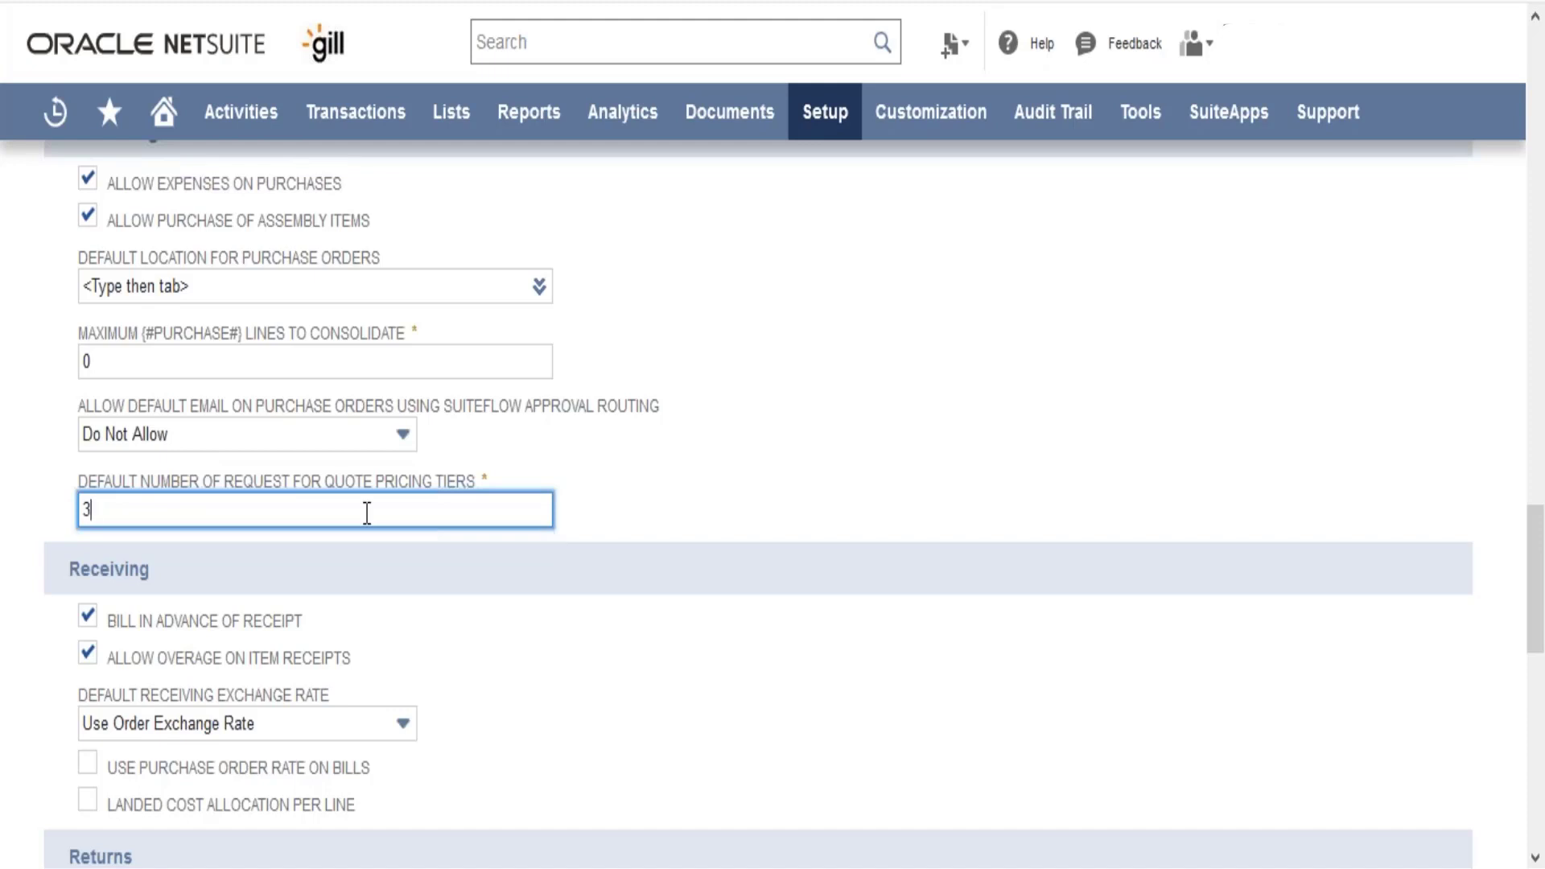
# Leave pricing tiers at 3 and scroll up to Invoicing and Drop Shipments & Special Orders
pyautogui.click(680, 427)
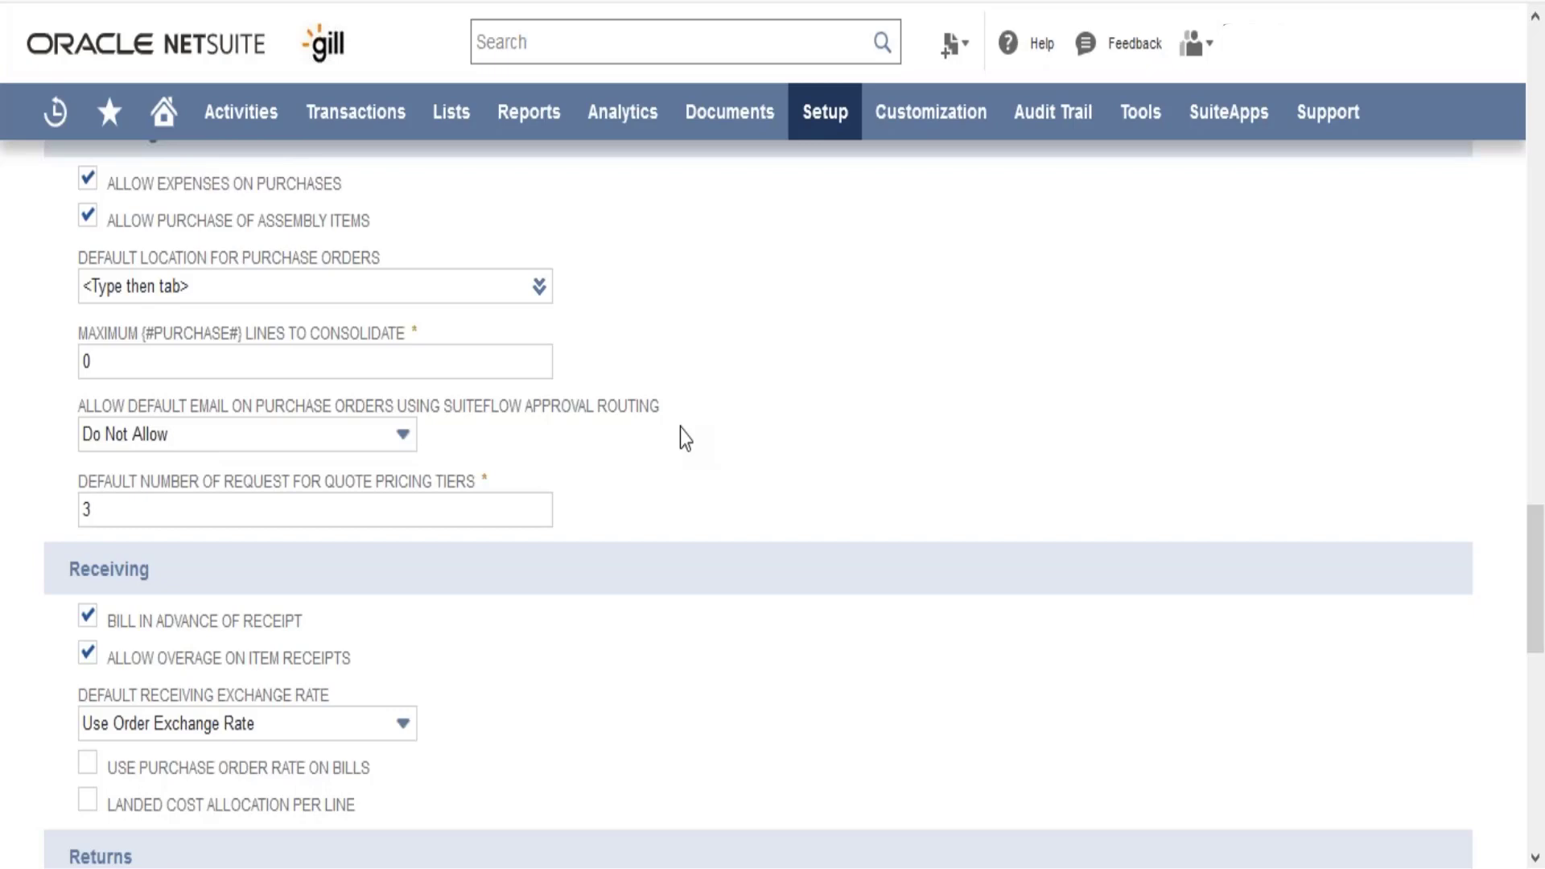
pyautogui.scroll(20, 680, 427)
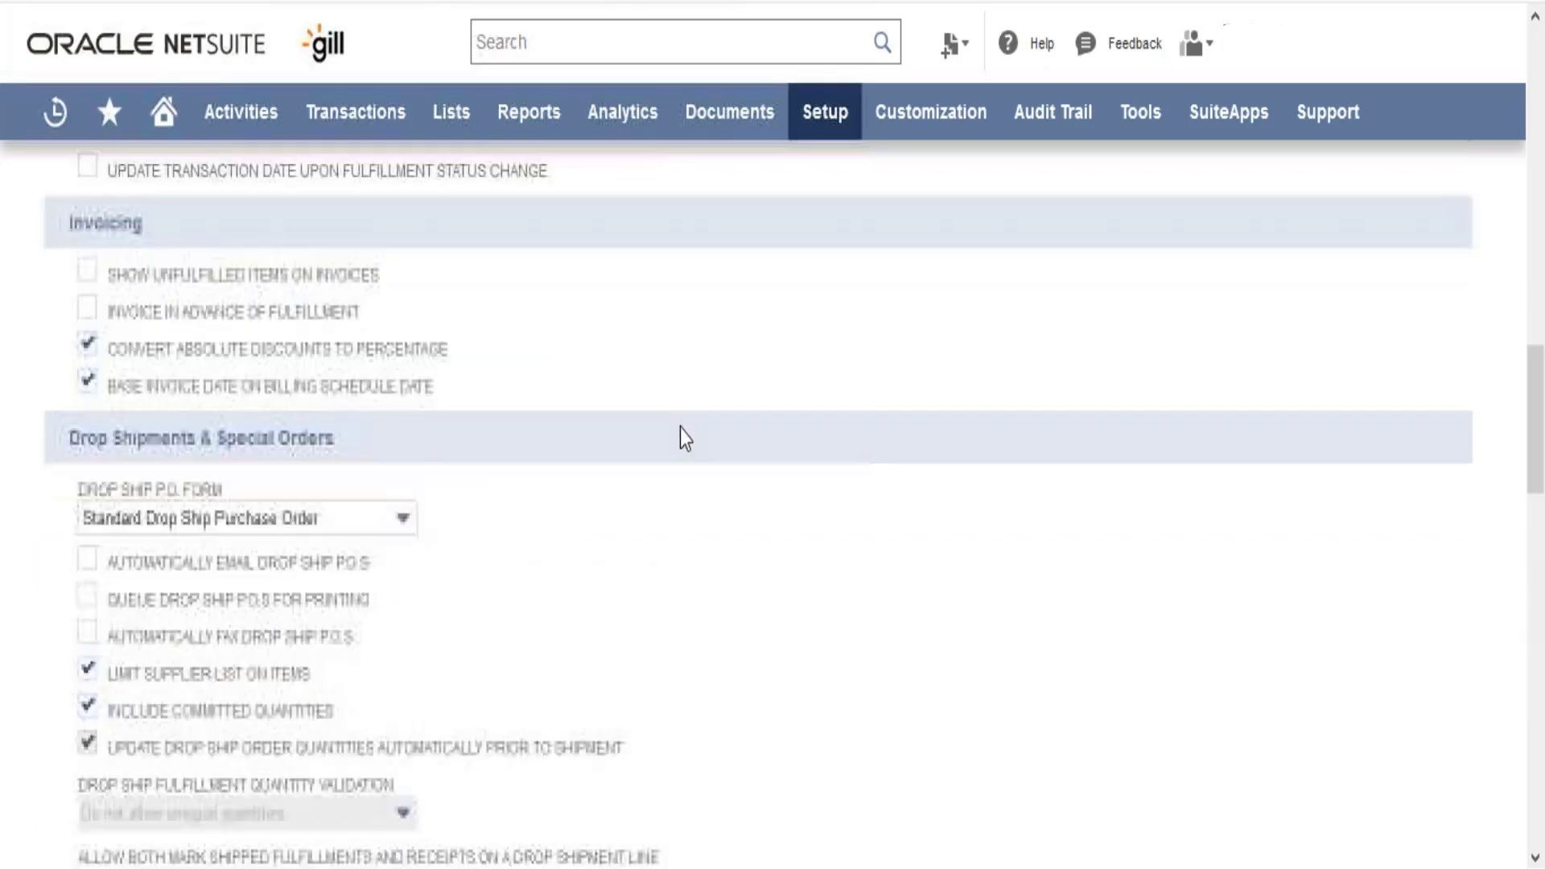